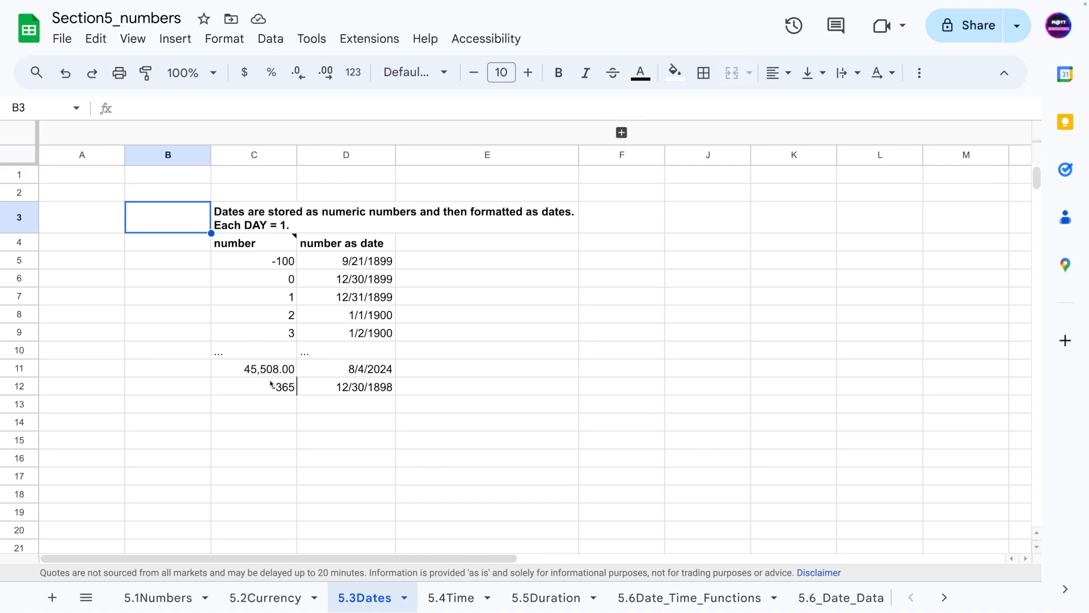
- Select the heading and the cells in the number and date columns to compare them
left_click(241, 225)
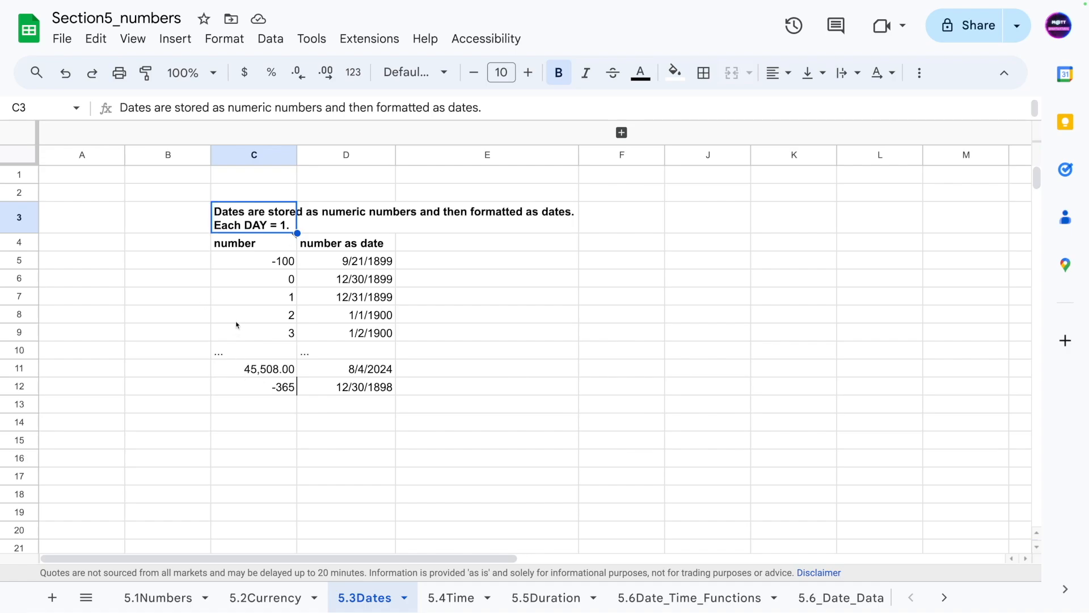
left_click(254, 302)
key("Return")
left_click(358, 297)
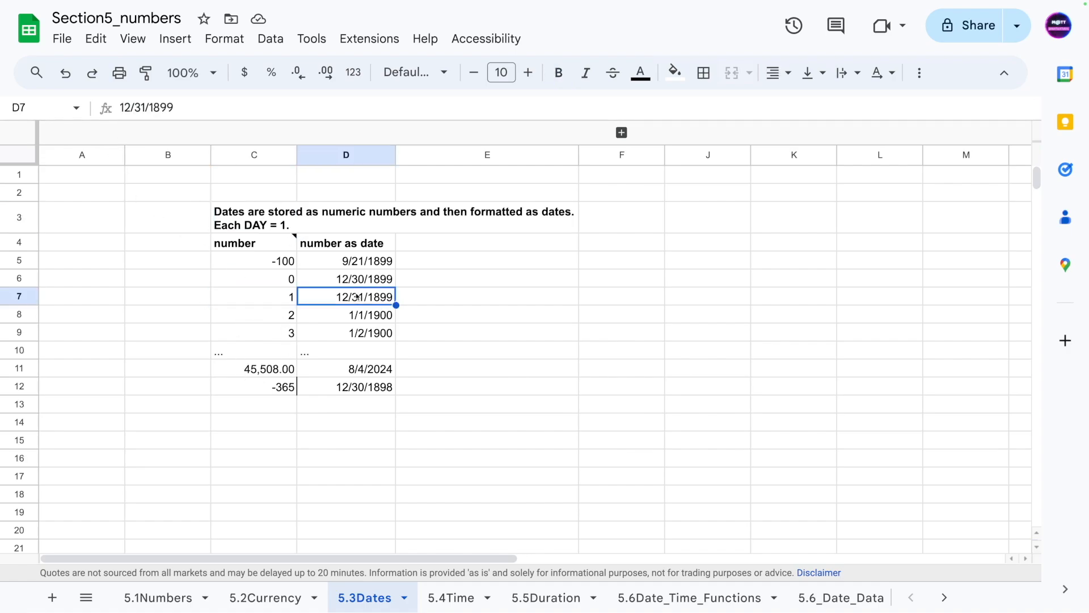
- Apply the Date number format to the cell holding 1 in the number column
left_click(269, 299)
left_click(224, 38)
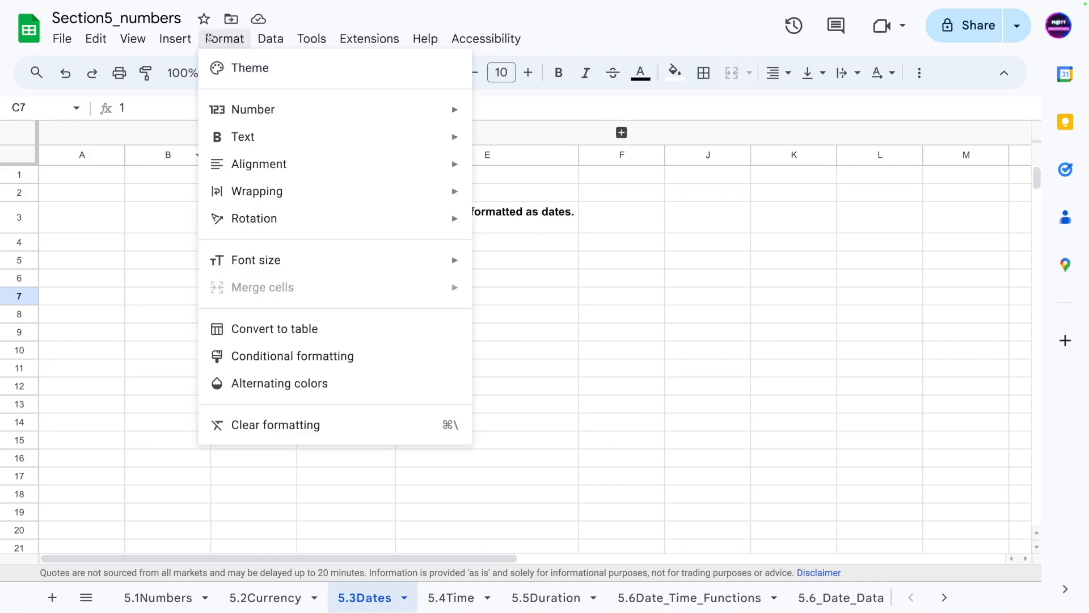
mouse_move(273, 109)
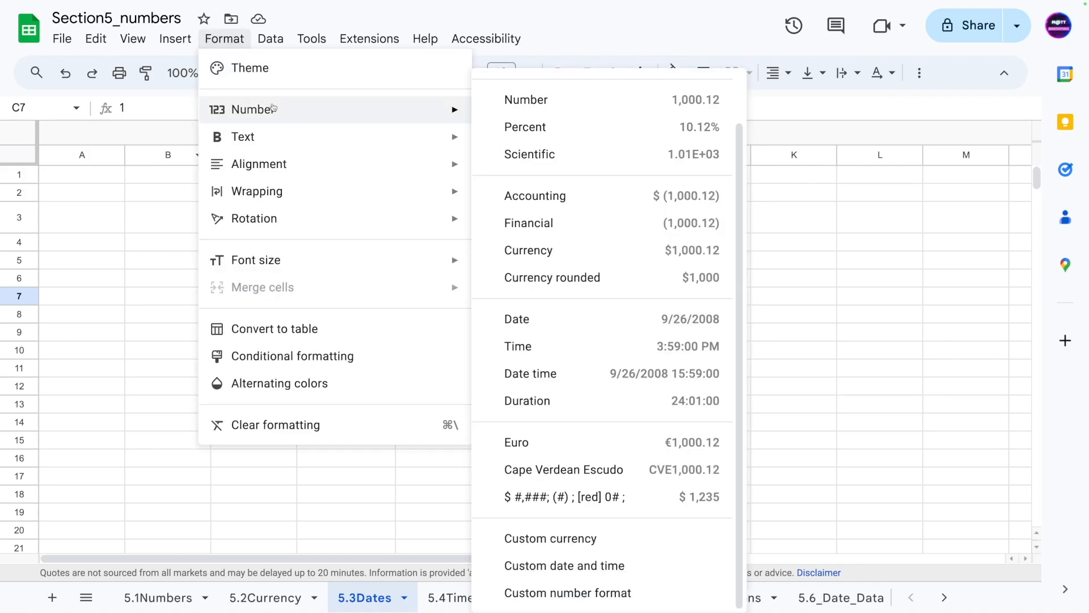
left_click(556, 320)
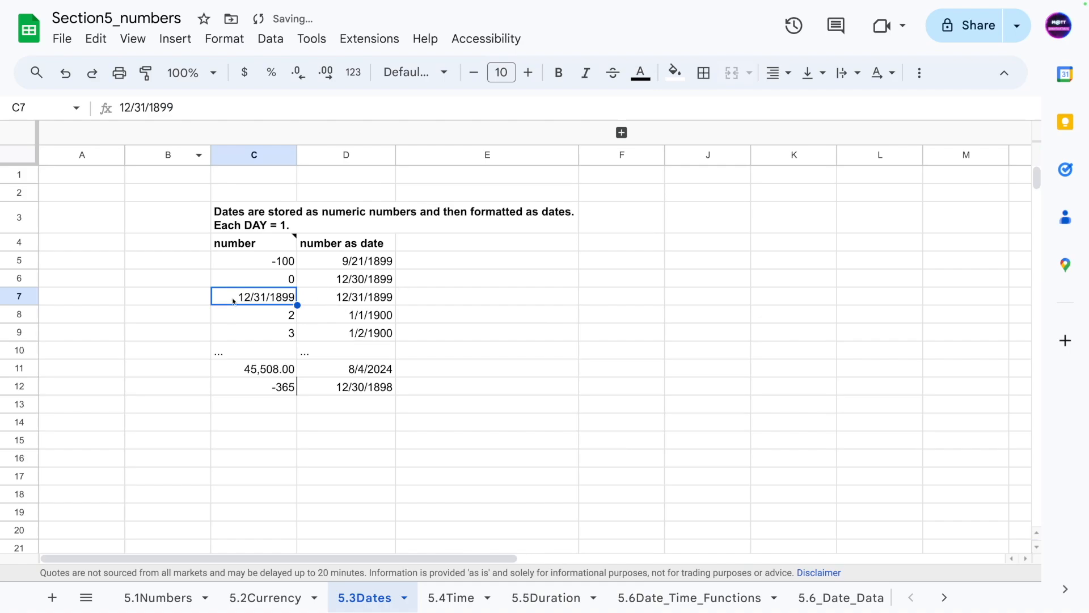
- Compare the reformatted cell with its date neighbour and undo the date formatting
left_click(328, 305)
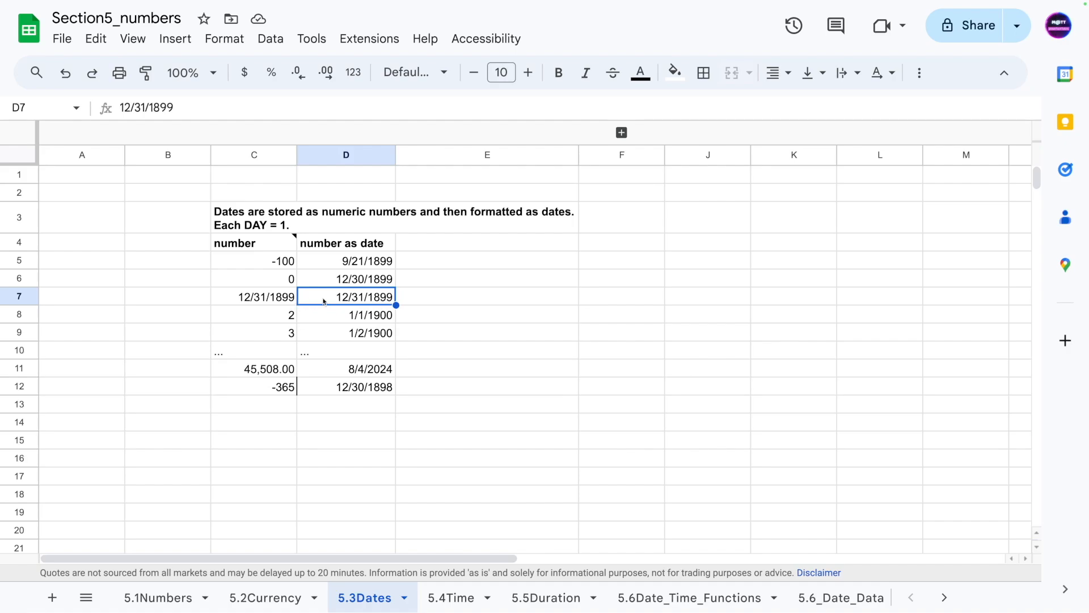
left_click(271, 303)
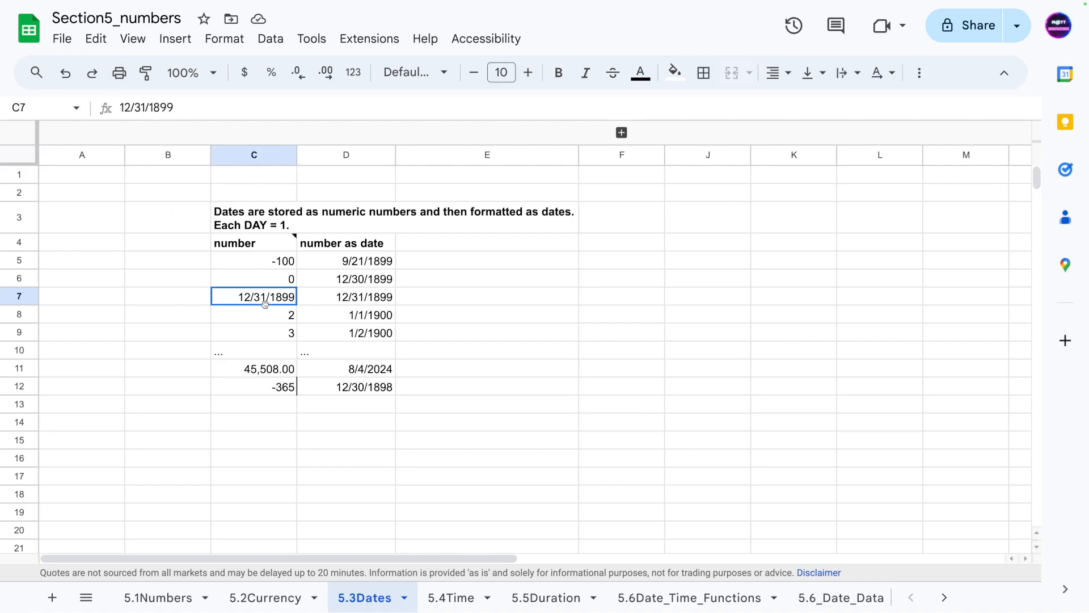
left_click(346, 304)
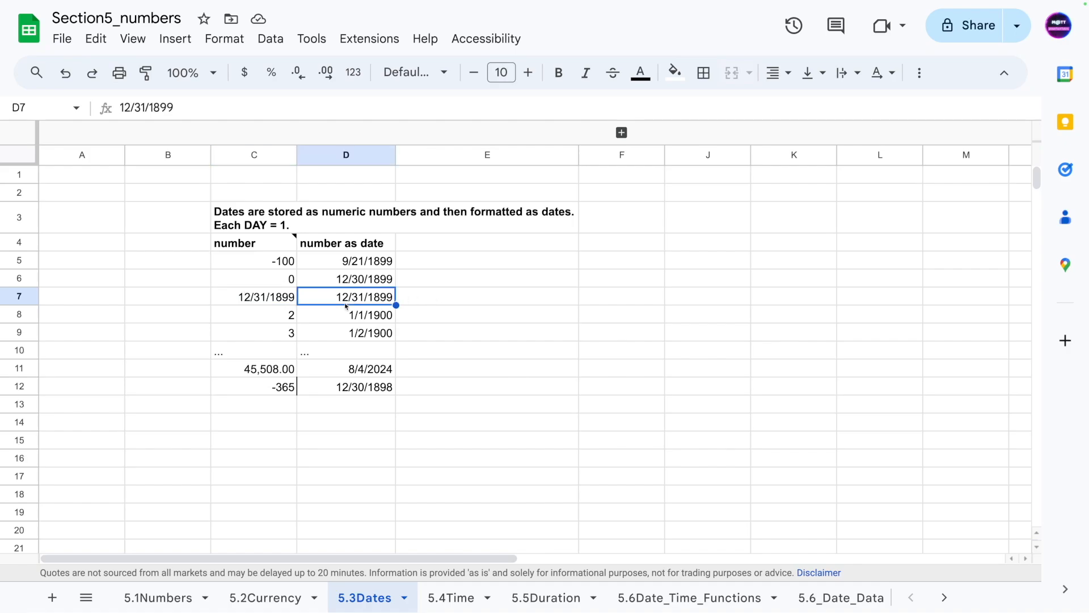
left_click(267, 296)
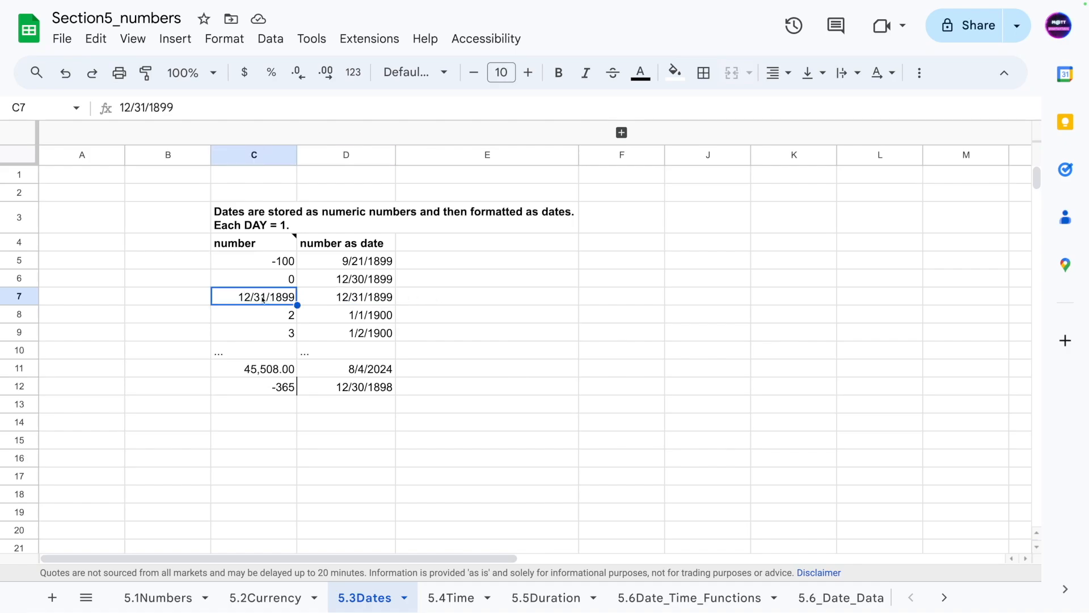
key("ctrl+z")
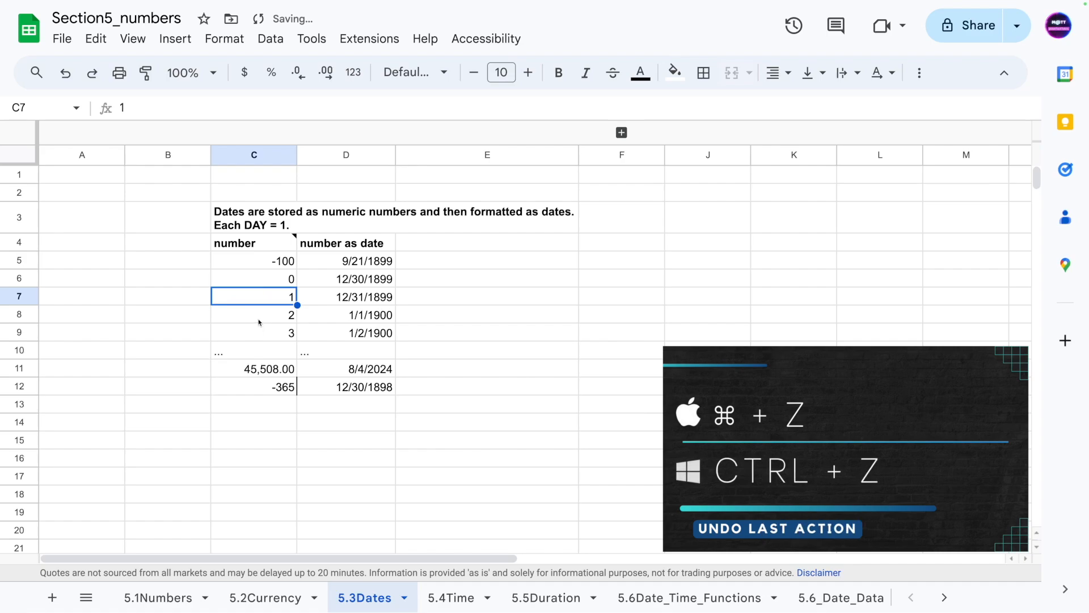
- Inspect each number cell and its matching date cell, including the TODAY formula row
left_click(261, 311)
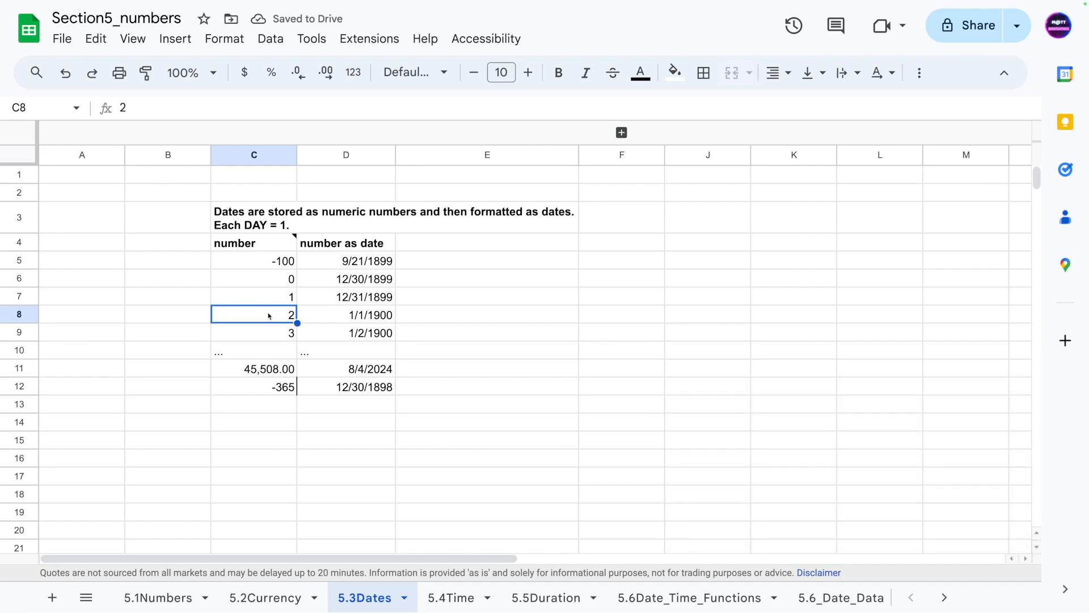
left_click(351, 320)
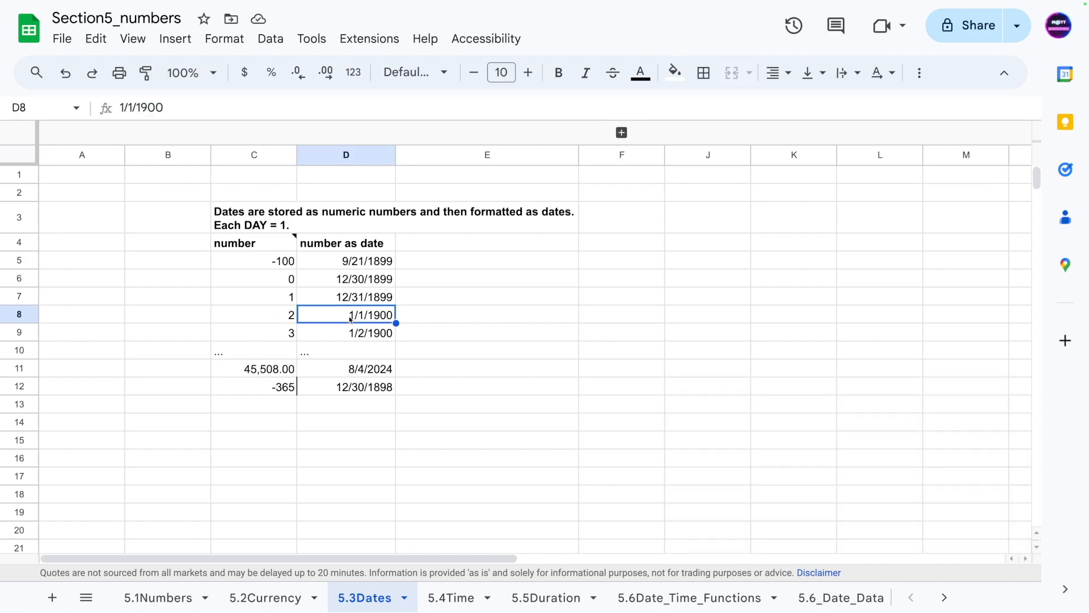
left_click(290, 335)
left_click(363, 334)
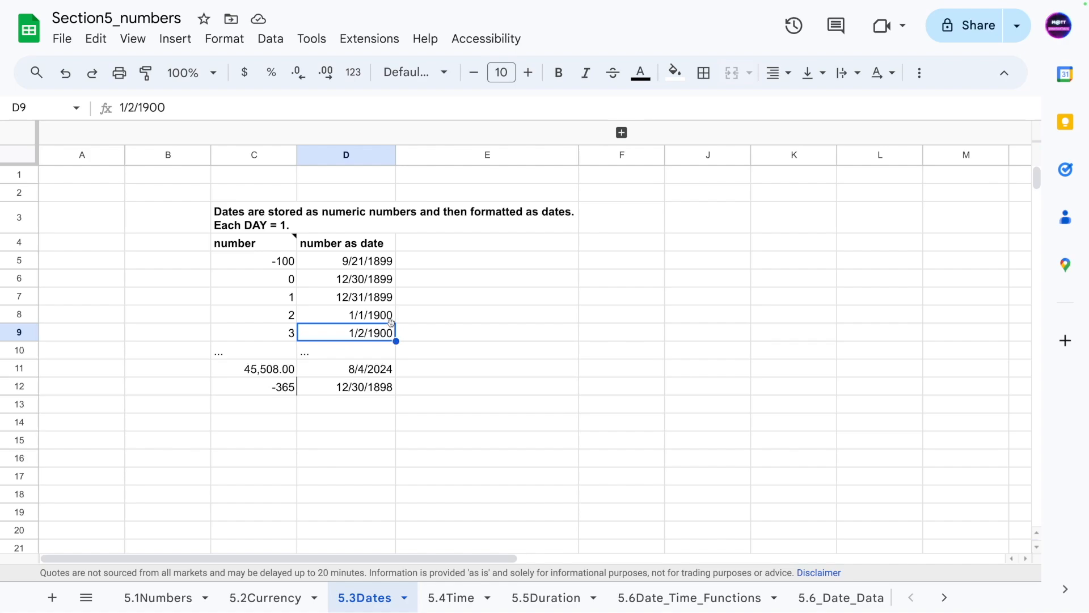
left_click(225, 372)
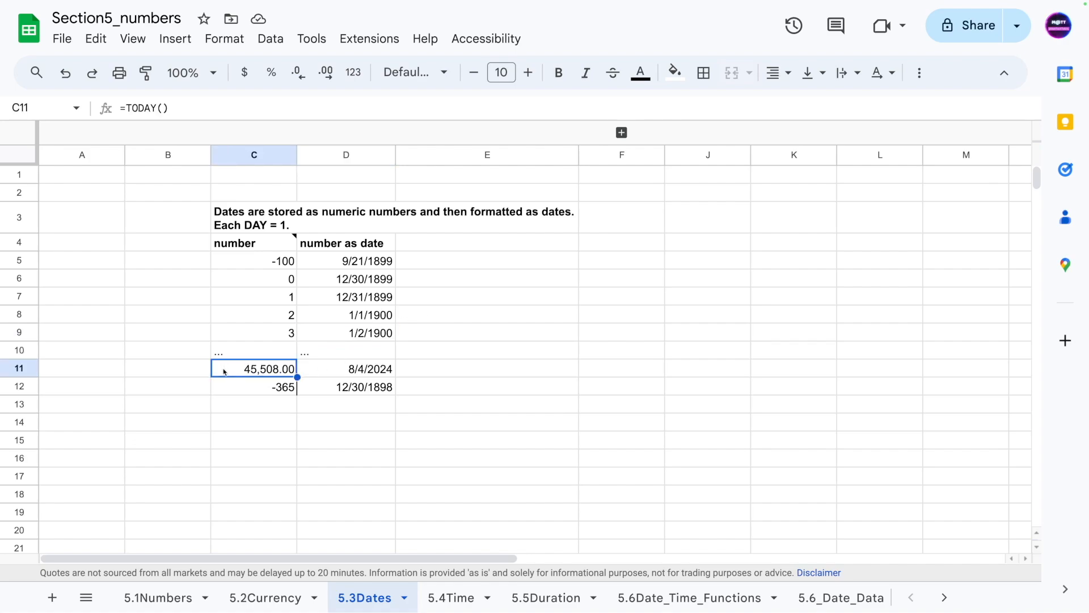
left_click(342, 371)
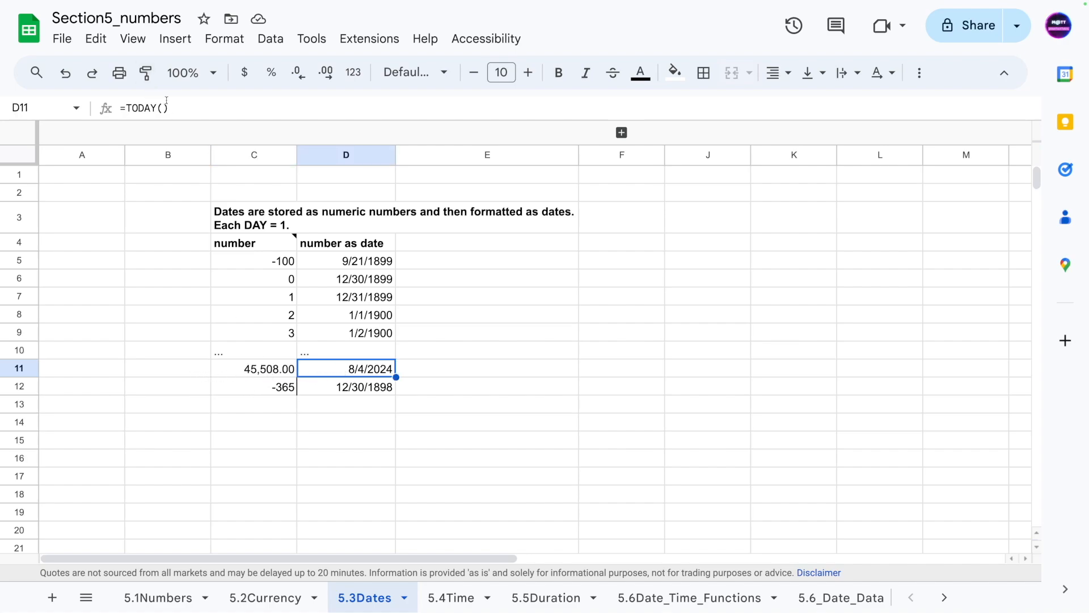
left_click_drag(166, 106, 42, 102)
left_click_drag(125, 108, 224, 110)
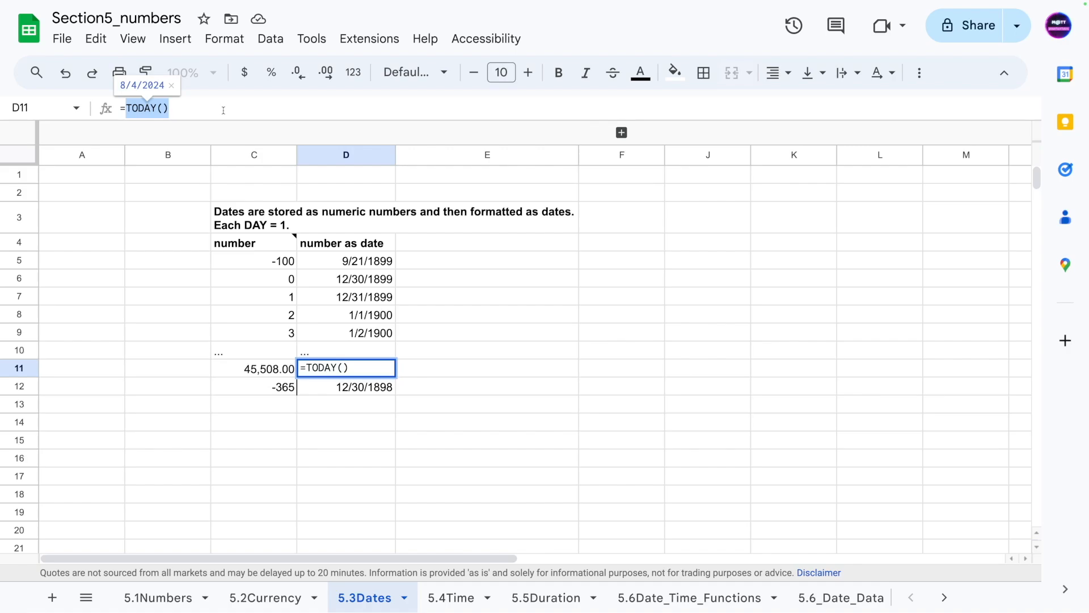
left_click(244, 373)
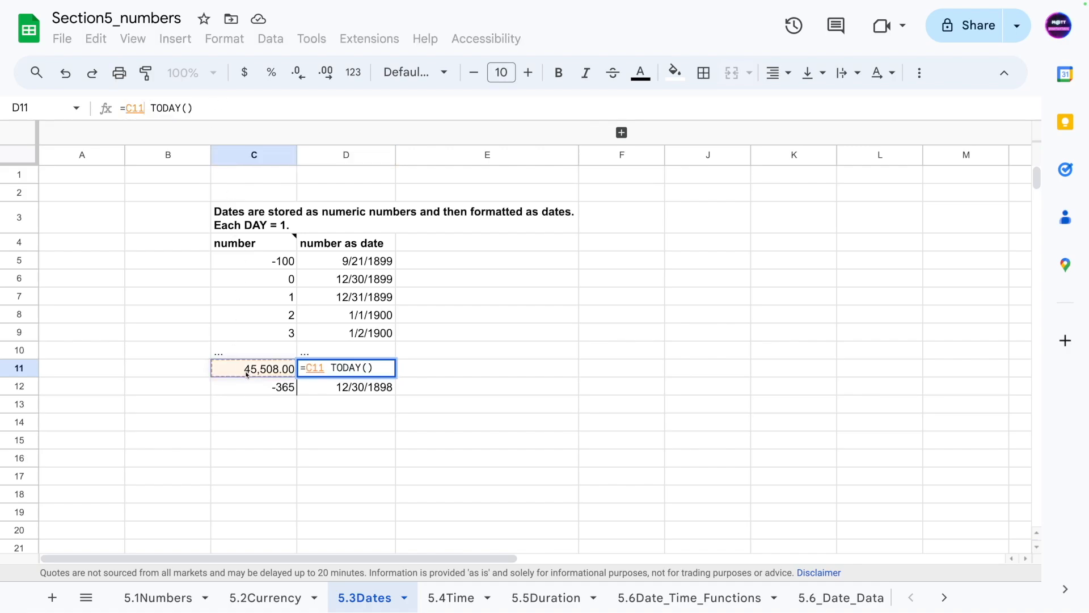
key("Escape")
- Compare the TODAY formula cells in C11 and D11
left_click(247, 377)
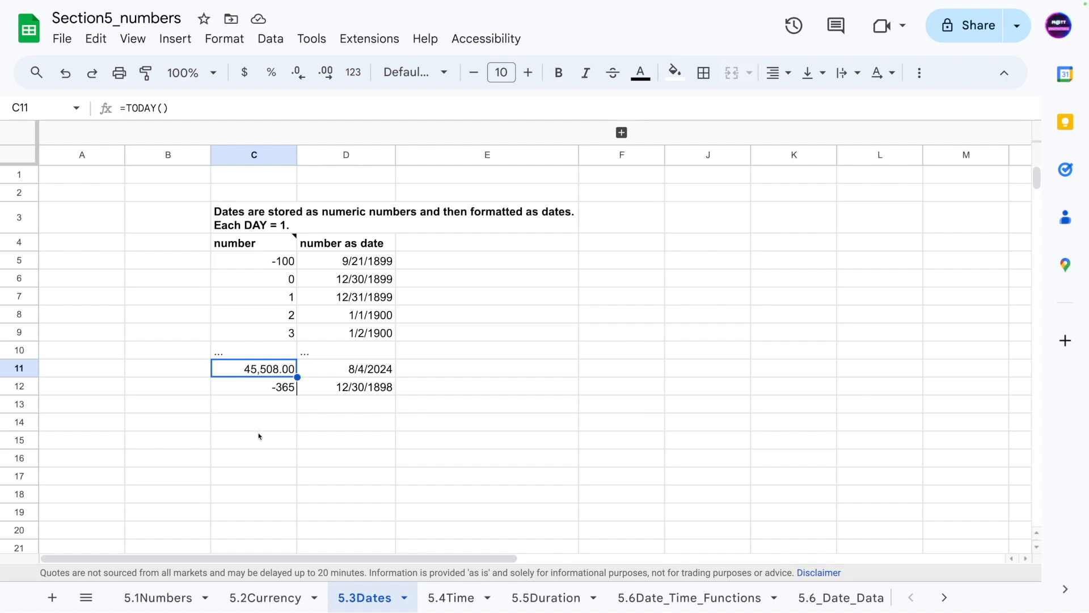
left_click(329, 371)
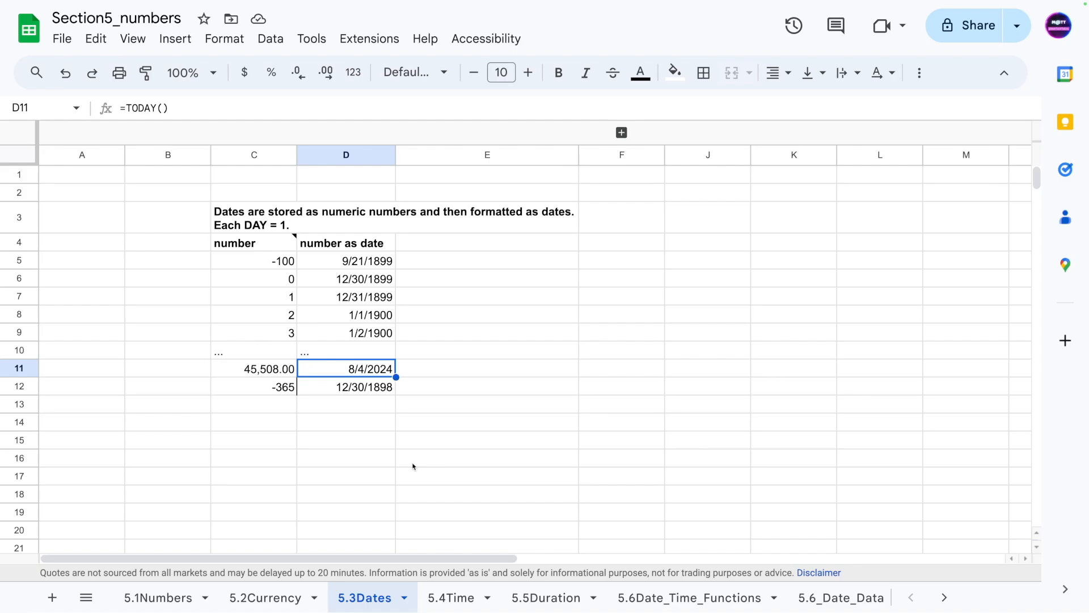
left_click(299, 452)
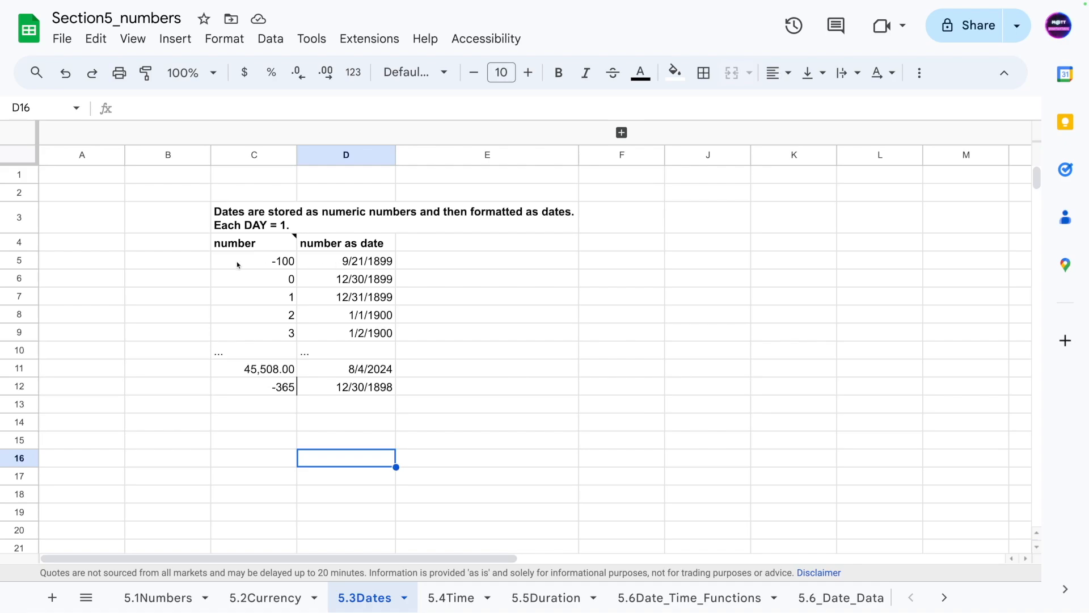
- Format the number column range C5:C19 as Date
left_click_drag(237, 262, 245, 504)
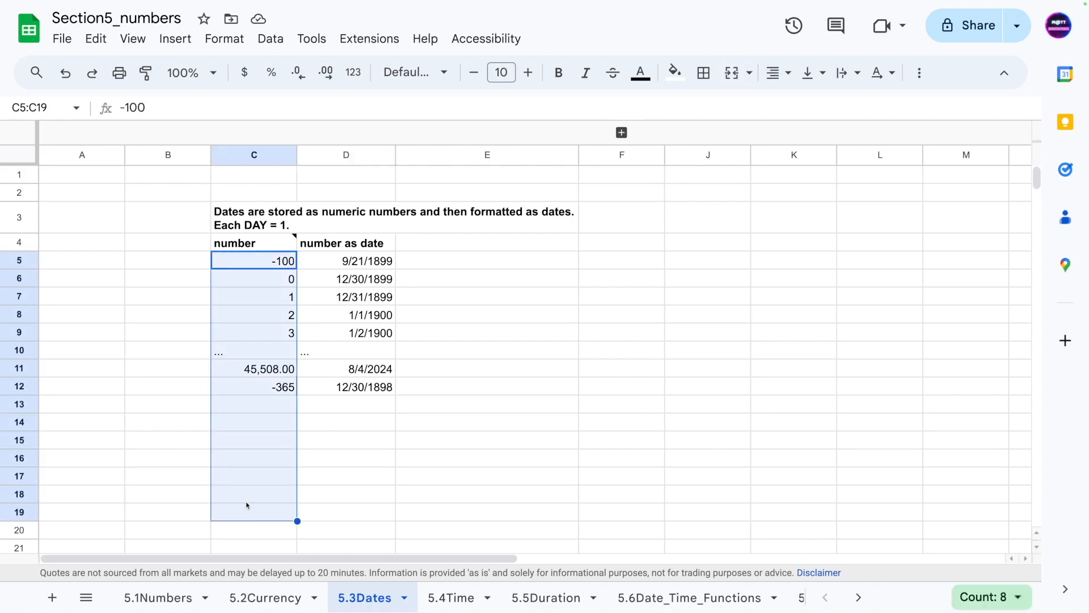
left_click(225, 39)
mouse_move(285, 120)
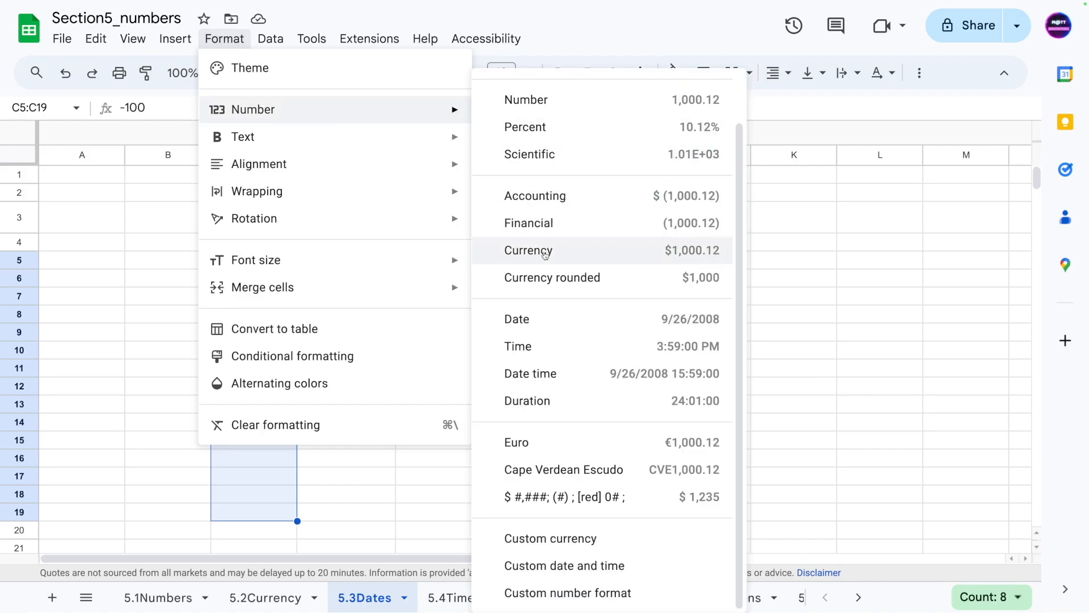
left_click(551, 315)
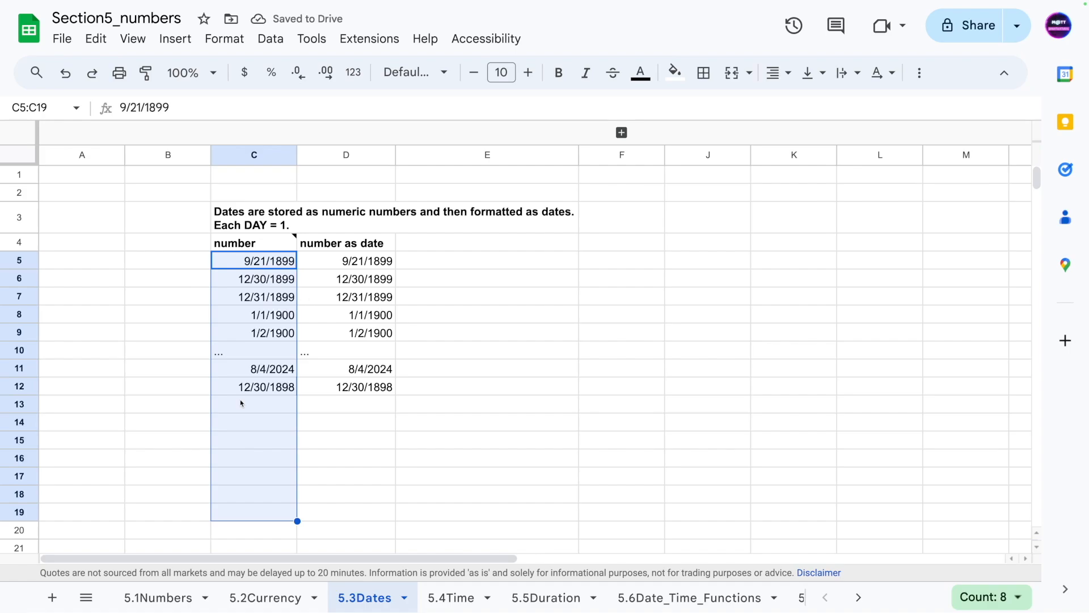
- Undo the date formatting of the number column
left_click(188, 404)
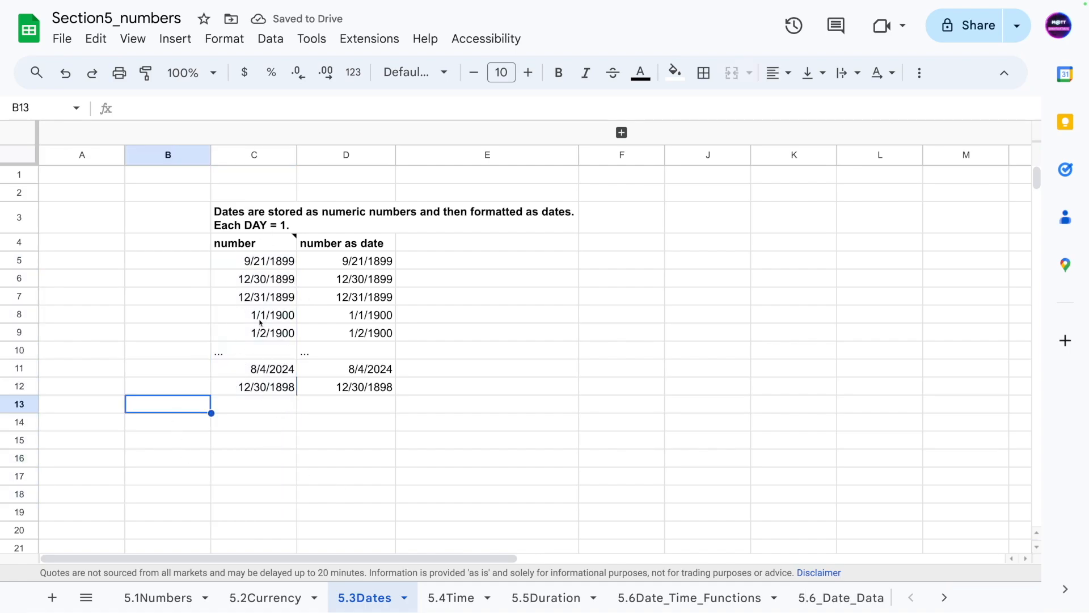
key("ctrl+z")
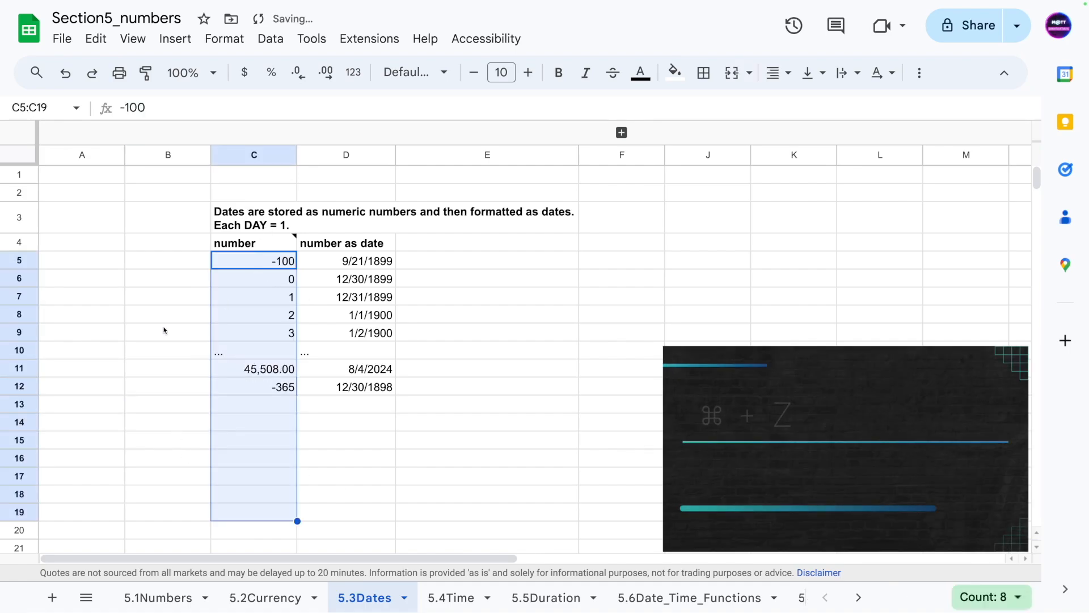
left_click(164, 332)
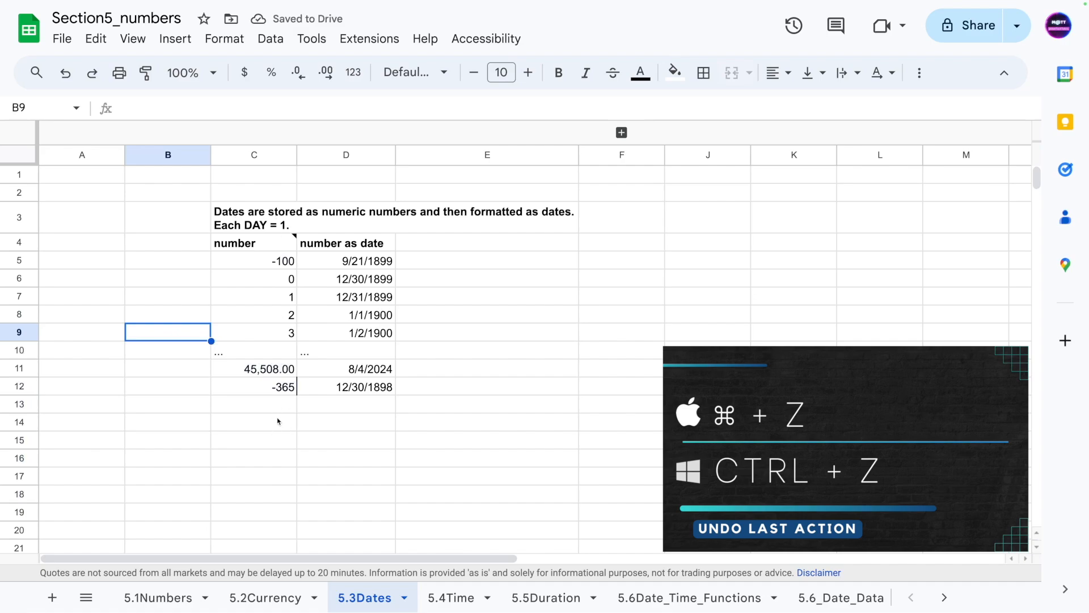
- Read the note attached to the number header cell and review the first row's values
left_click(291, 242)
mouse_move(291, 241)
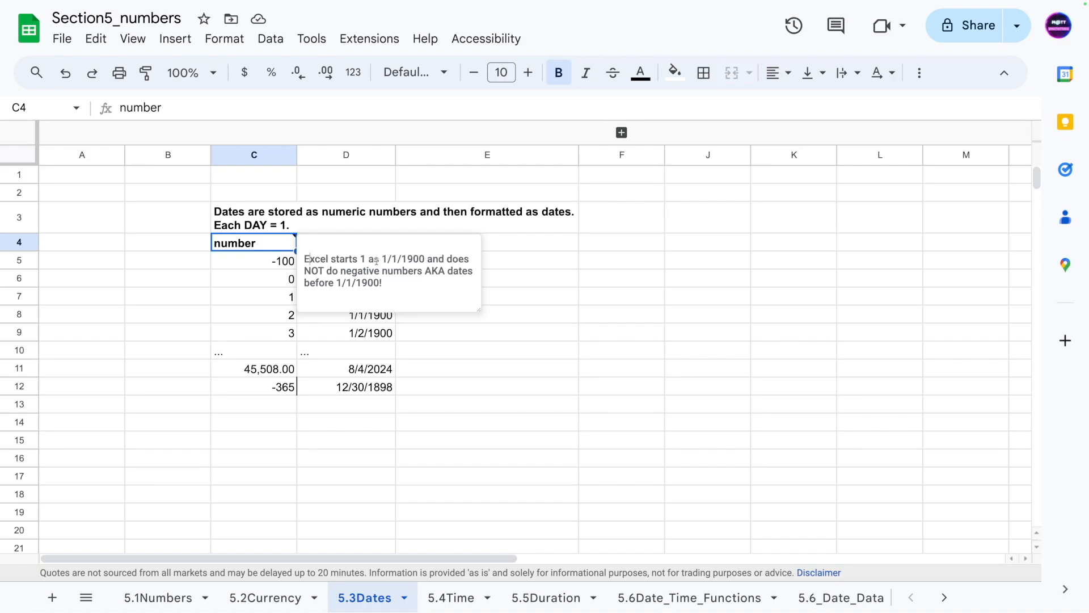
left_click(358, 260)
left_click(287, 511)
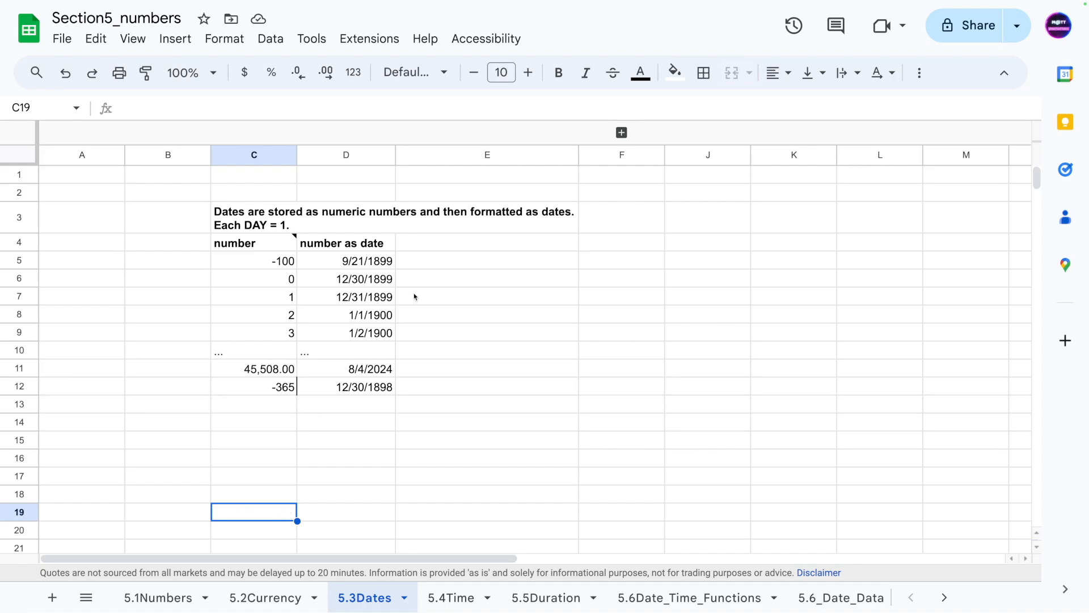
left_click(261, 462)
left_click(248, 268)
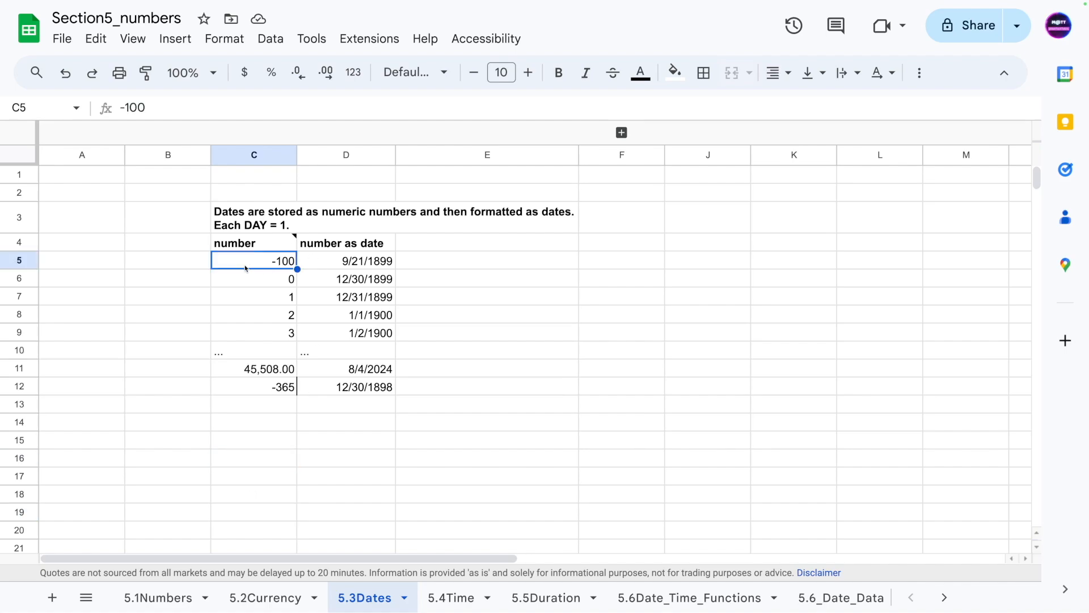
left_click(371, 265)
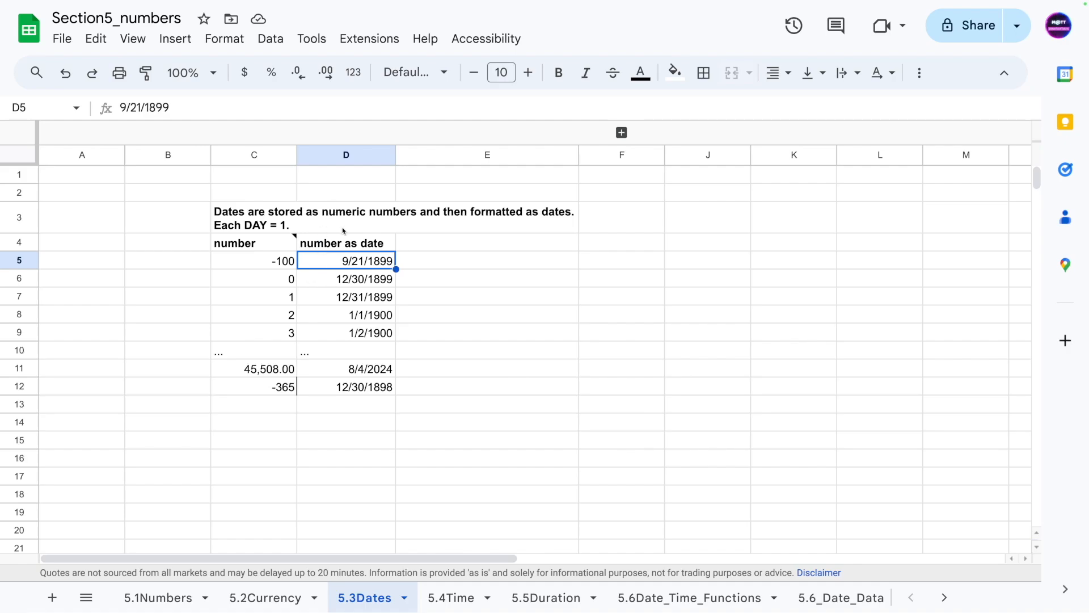
- Set cell D5 to the Plain text number format
left_click(336, 261)
left_click(222, 43)
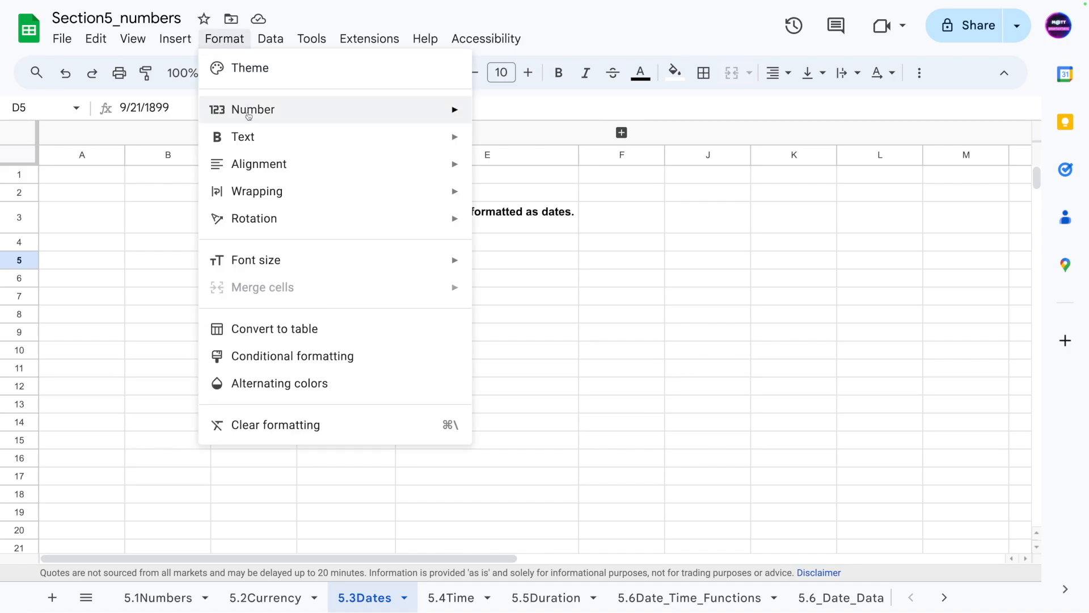
mouse_move(248, 117)
scroll(543, 123, "up", 1)
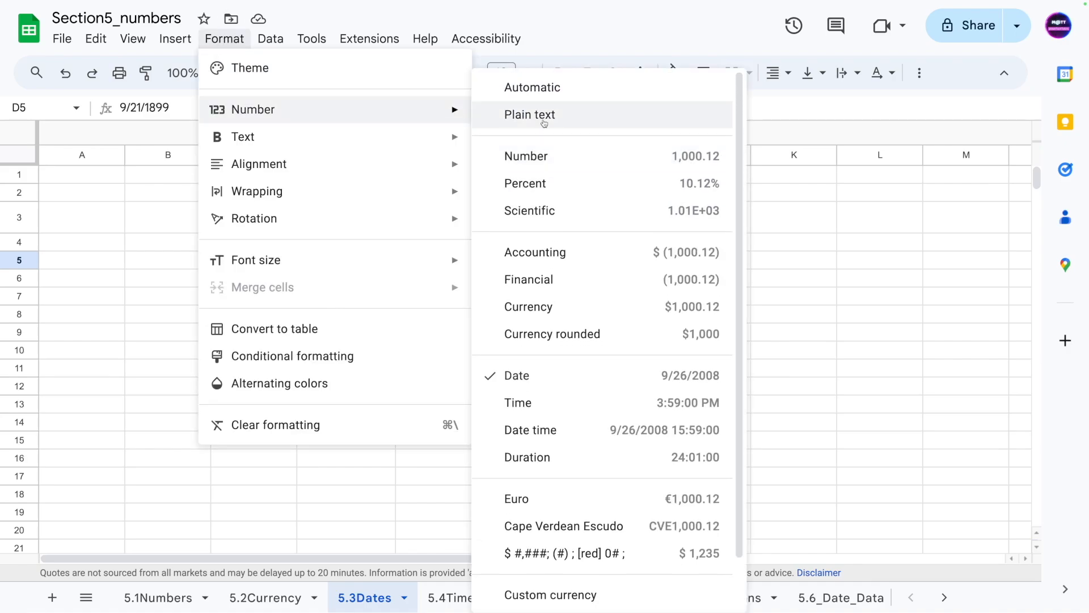
left_click(533, 115)
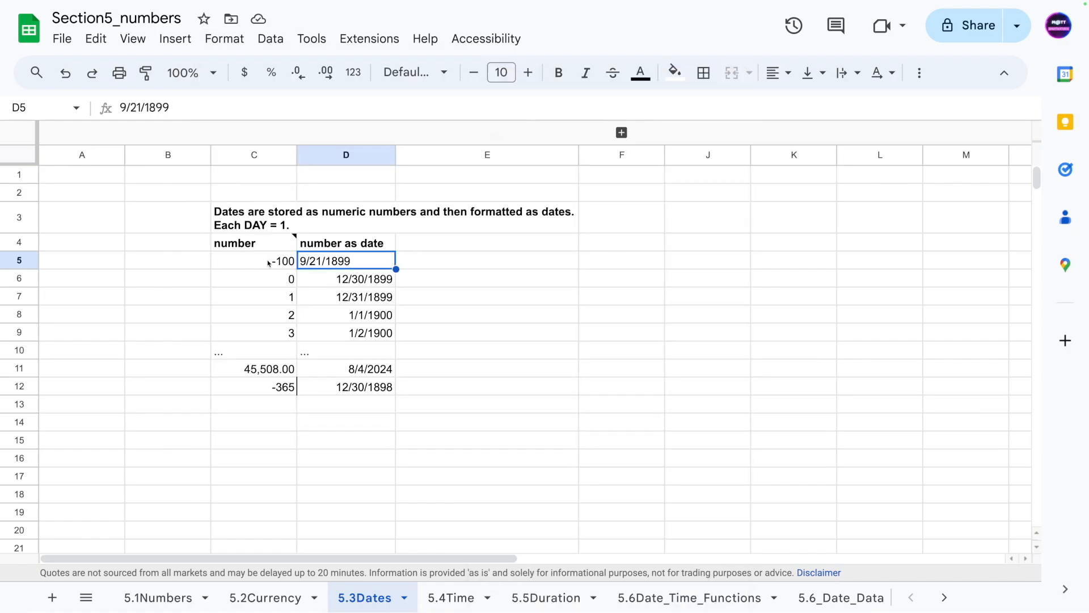
- Edit the D5 text date to read 9/1/1899
left_click(347, 442)
left_click(353, 261)
double_click(333, 261)
left_click(321, 261)
left_click_drag(309, 260, 317, 260)
left_click(321, 275)
double_click(319, 260)
key("BackSpace")
key("Return")
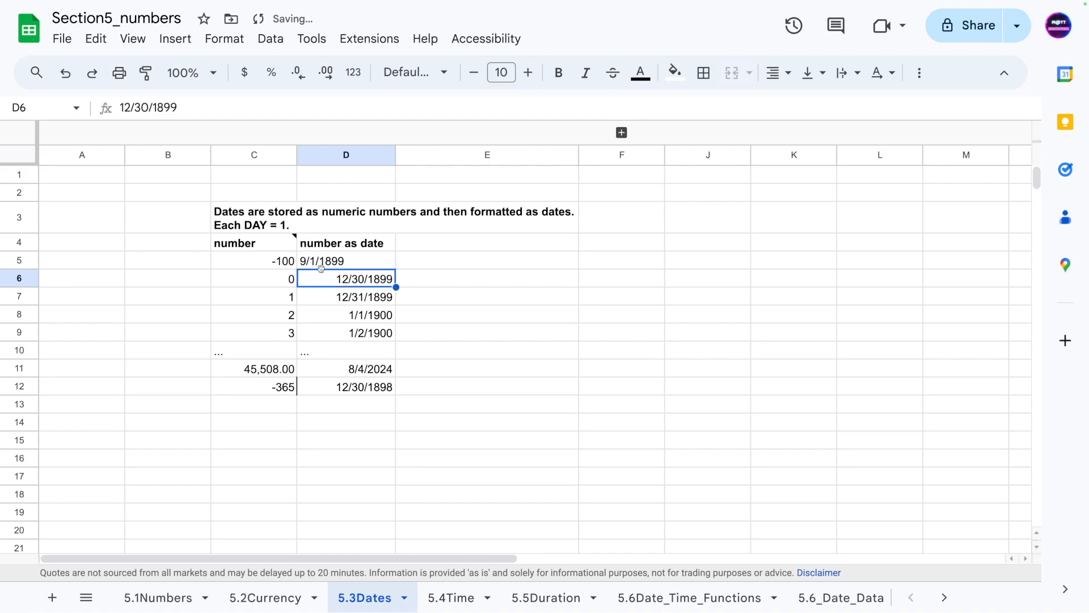
- Undo the last edit of the text date in D5 and reopen the cell to inspect it
key("ctrl+z")
double_click(351, 265)
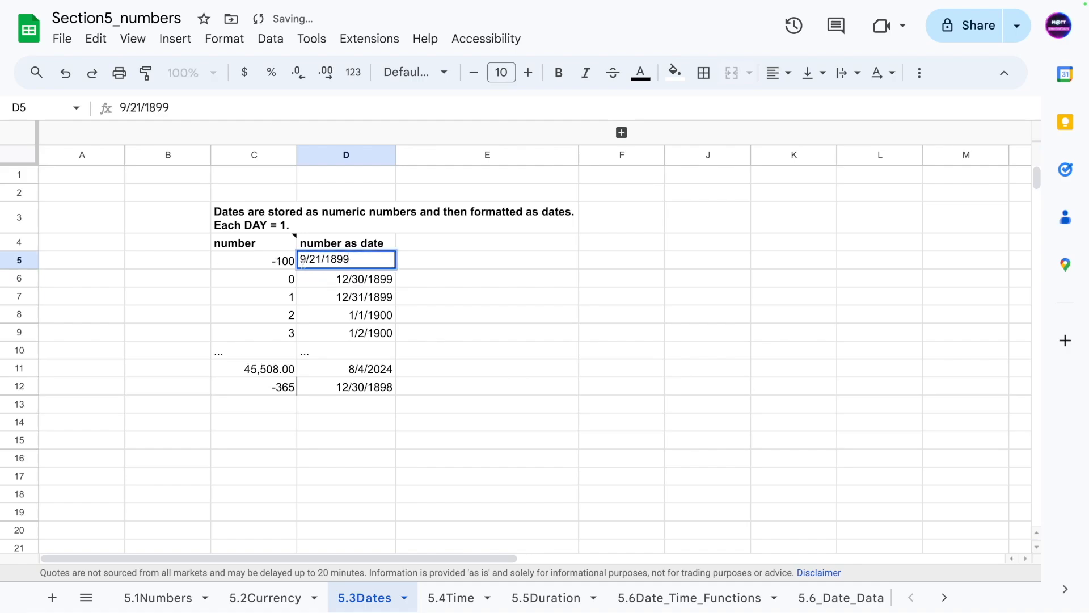
left_click_drag(301, 267, 387, 250)
left_click(368, 305)
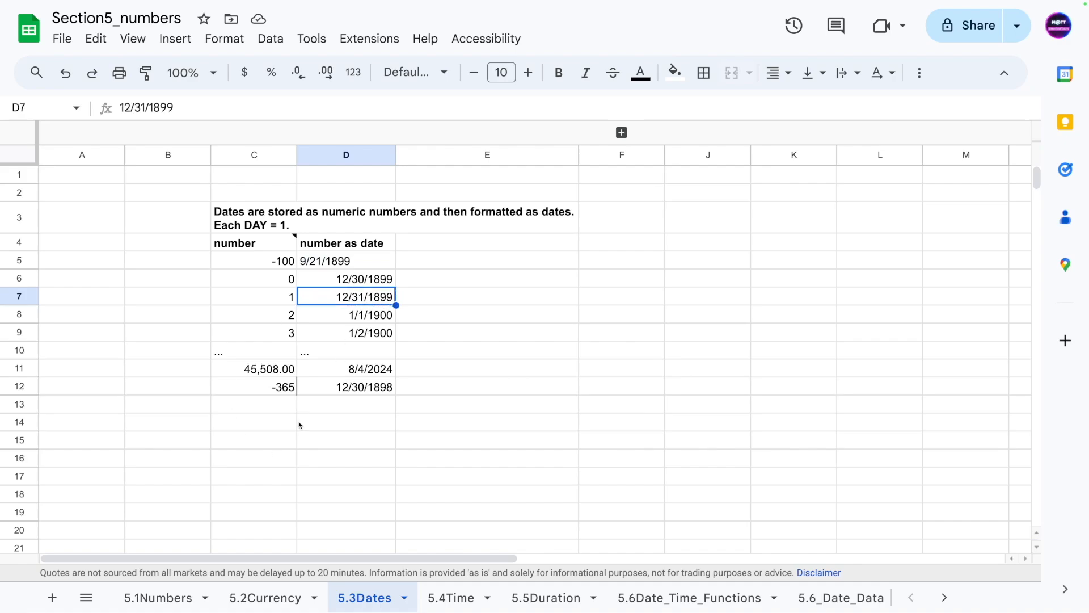
- Open the date picker on D6, then undo the Plain text number format applied to D5
left_click(333, 261)
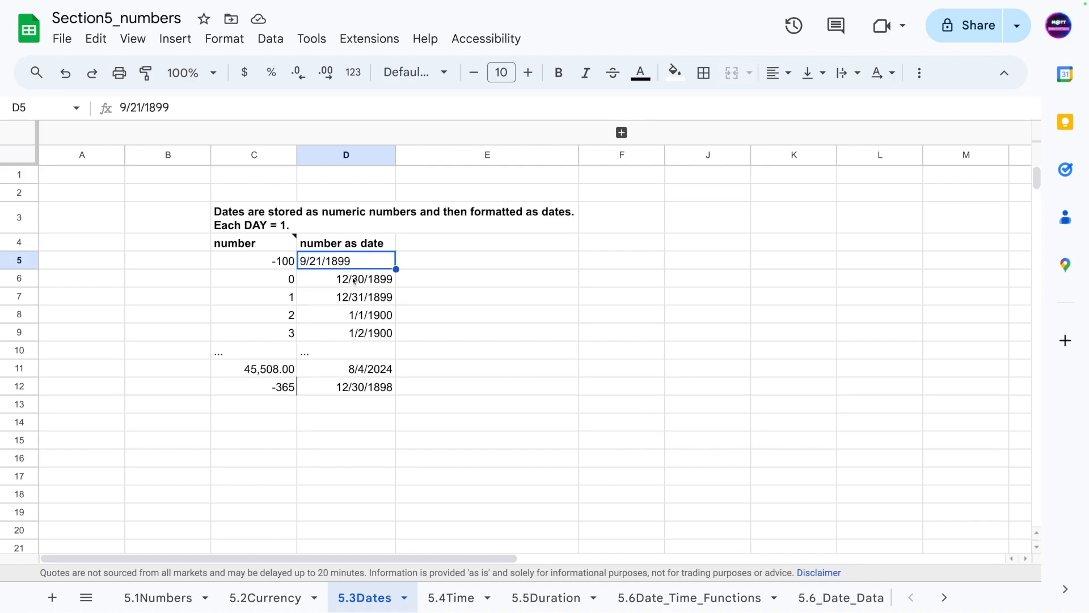
double_click(353, 280)
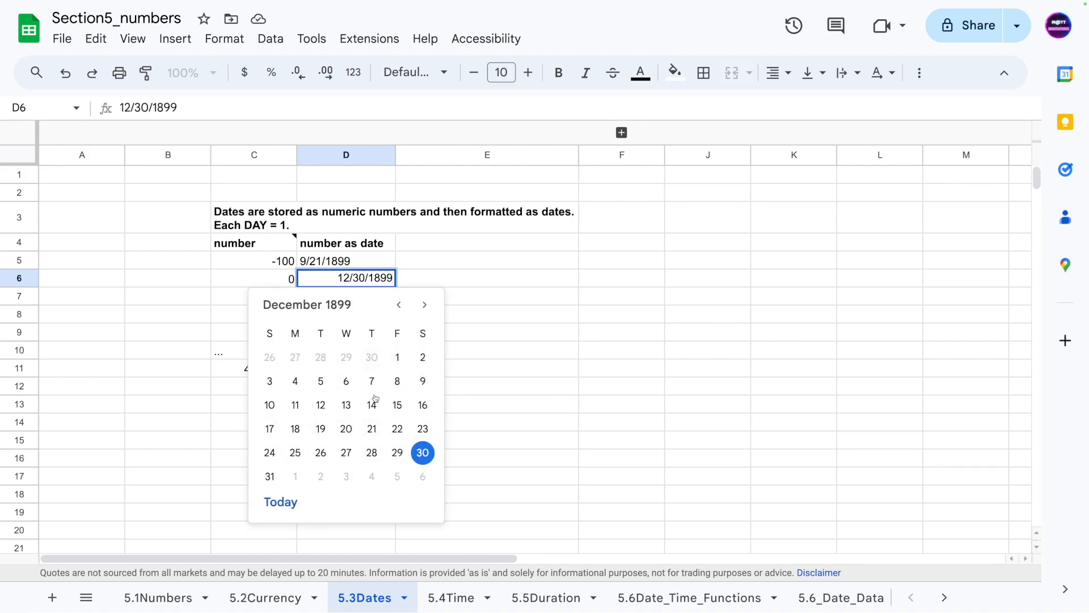
left_click(196, 368)
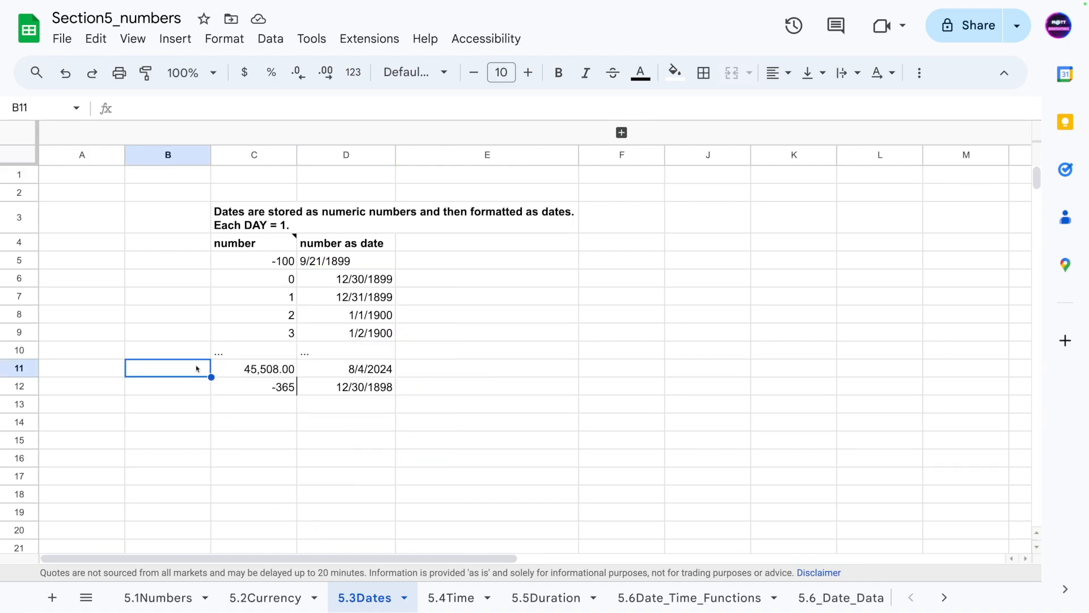
left_click(328, 265)
key("super+z")
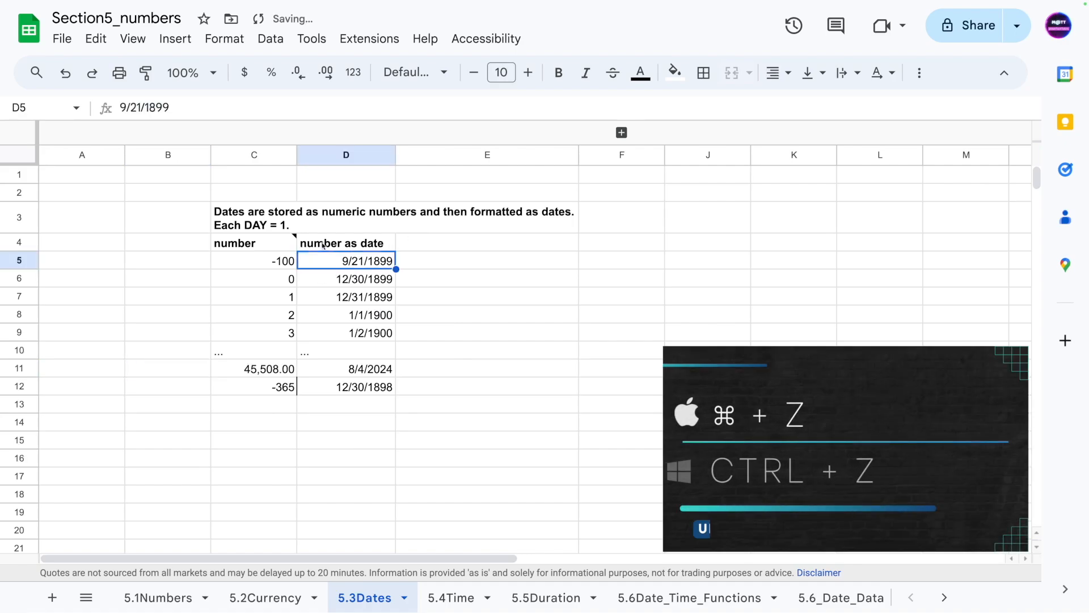
- Check the formula in D11 and browse the 5.2Currency sheet before returning to the Dates sheet
left_click(337, 463)
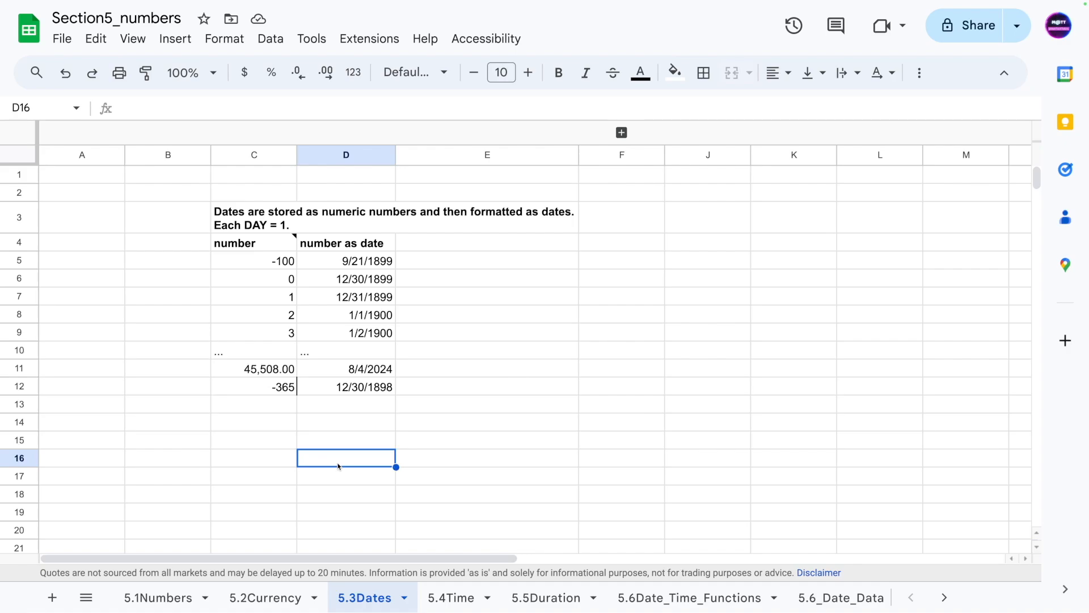
left_click(340, 373)
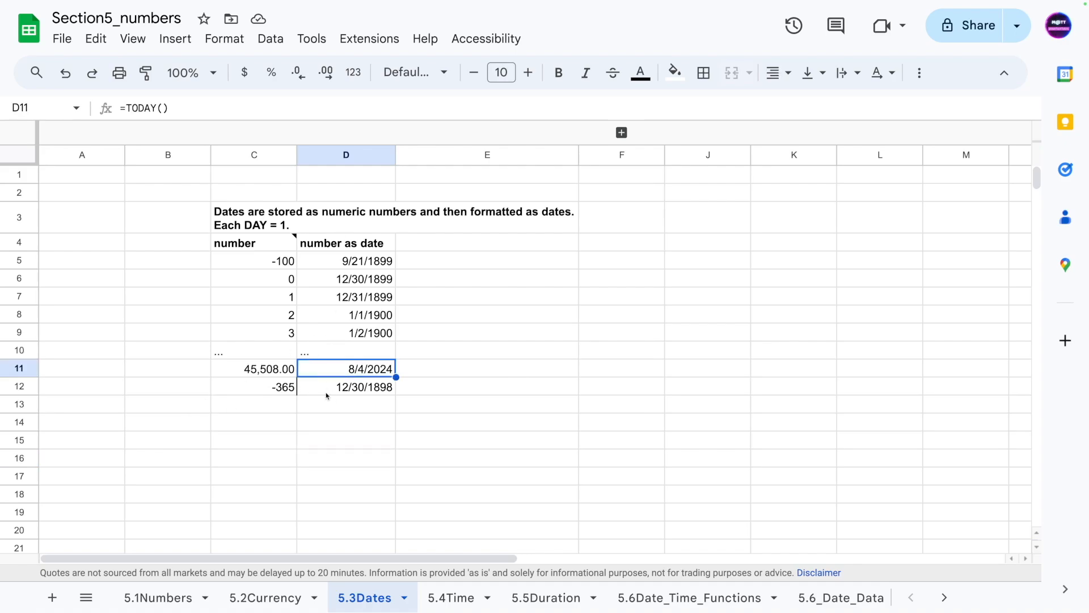
left_click(265, 597)
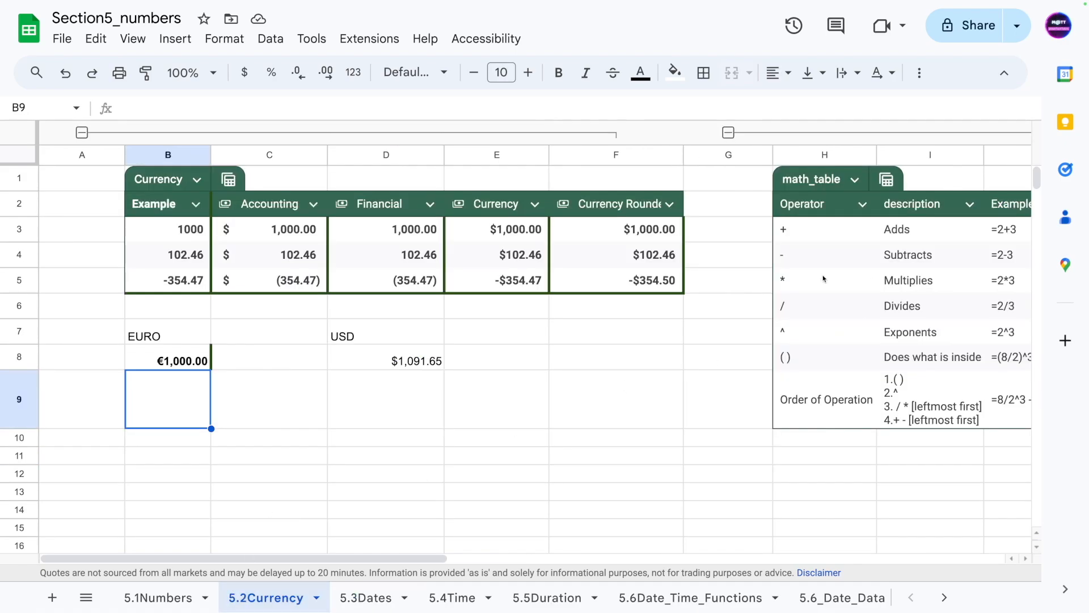
left_click_drag(410, 559, 600, 489)
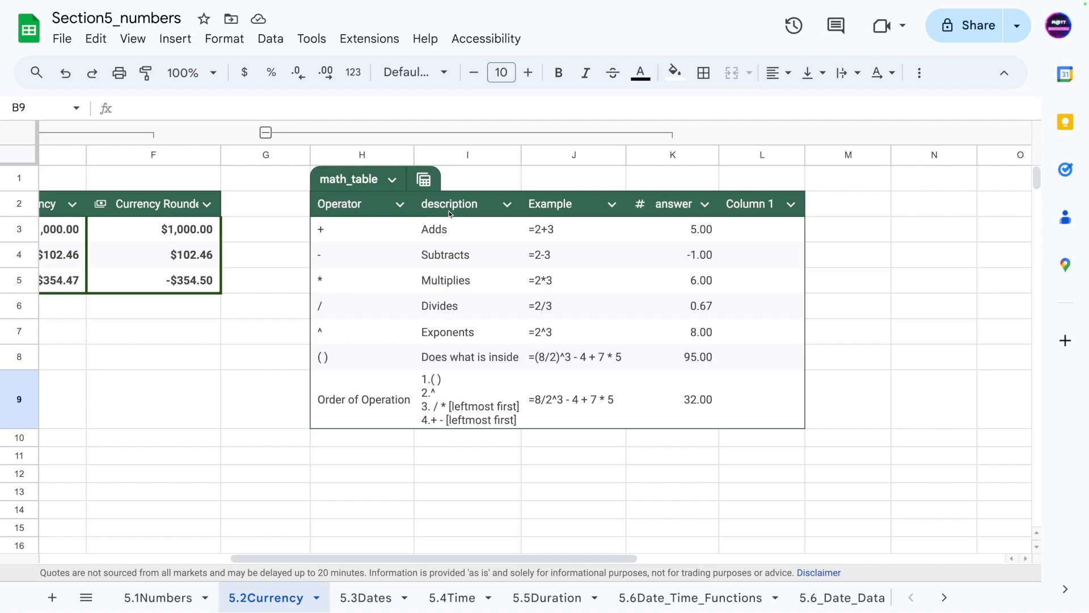
left_click(356, 594)
left_click(202, 421)
left_click(262, 459)
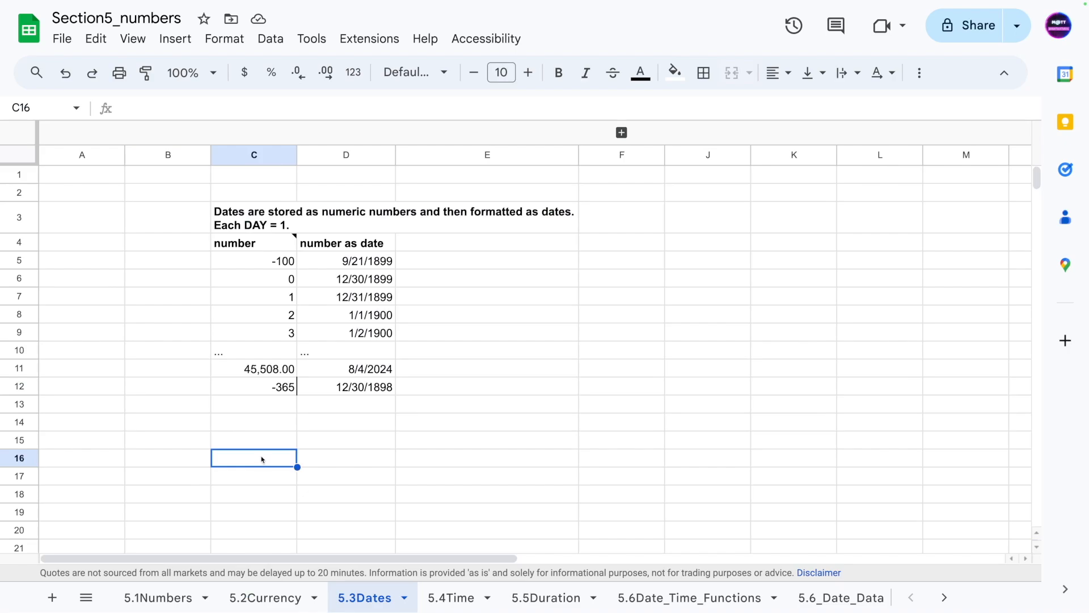
- Label C15 as Start Date and the next cell as End date
left_click(231, 441)
type("Start Date")
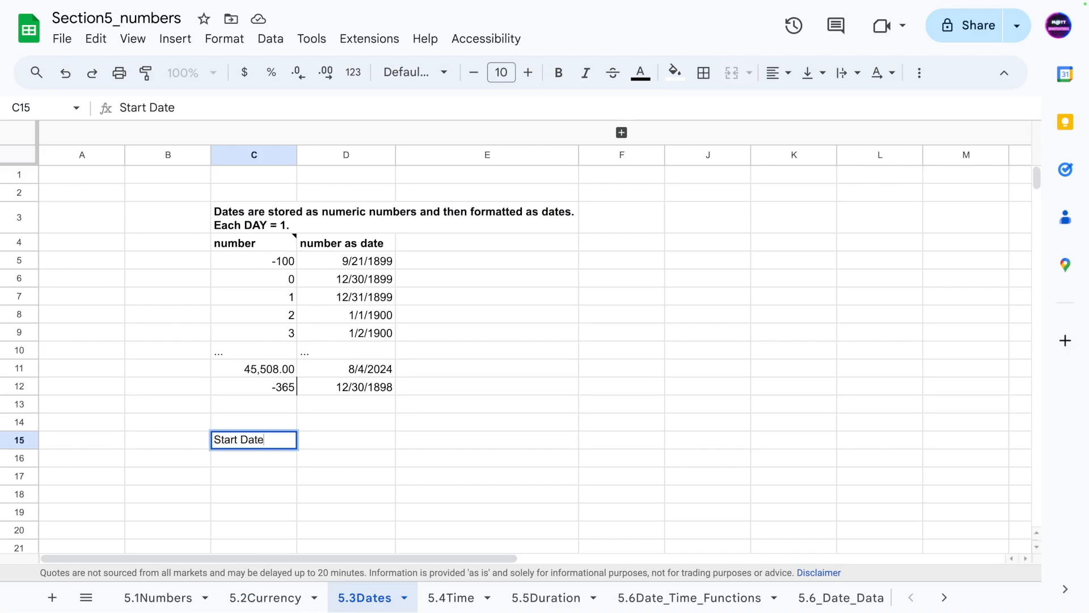
key("Tab")
type("End date")
key("Return")
- Move the End date header from D15 to E15
left_click(328, 434)
left_click_drag(328, 434, 445, 441)
left_click(335, 463)
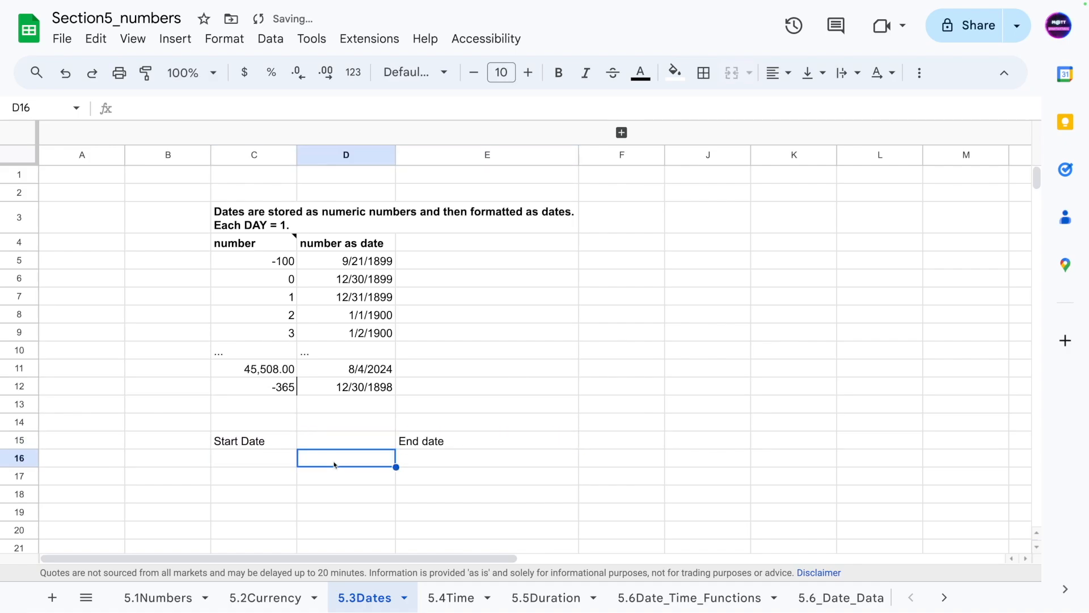
- Label D15 as duration
key("Up")
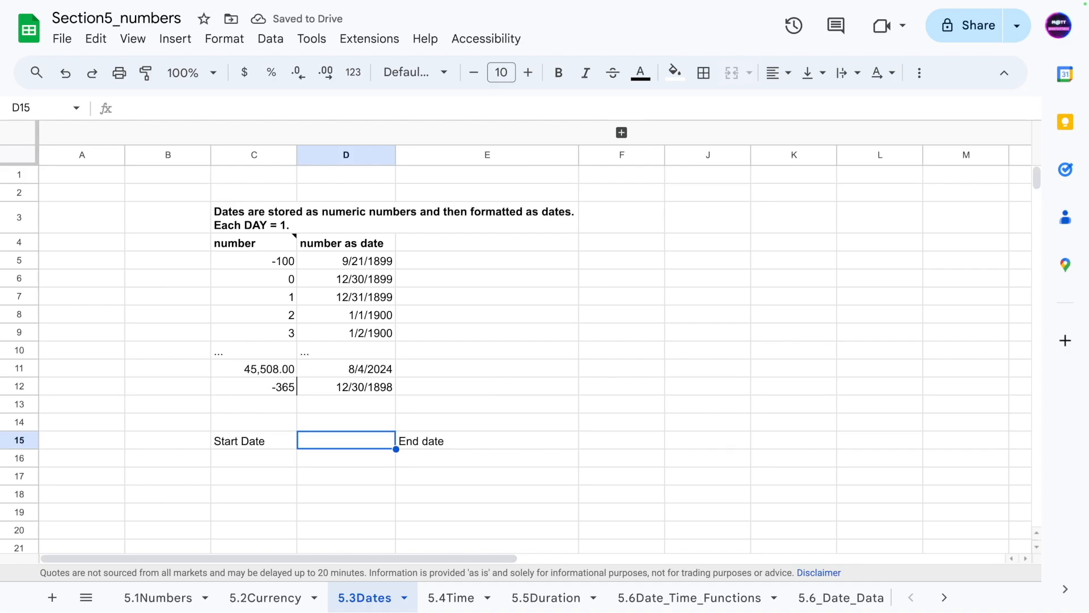
type("duration")
key("Return")
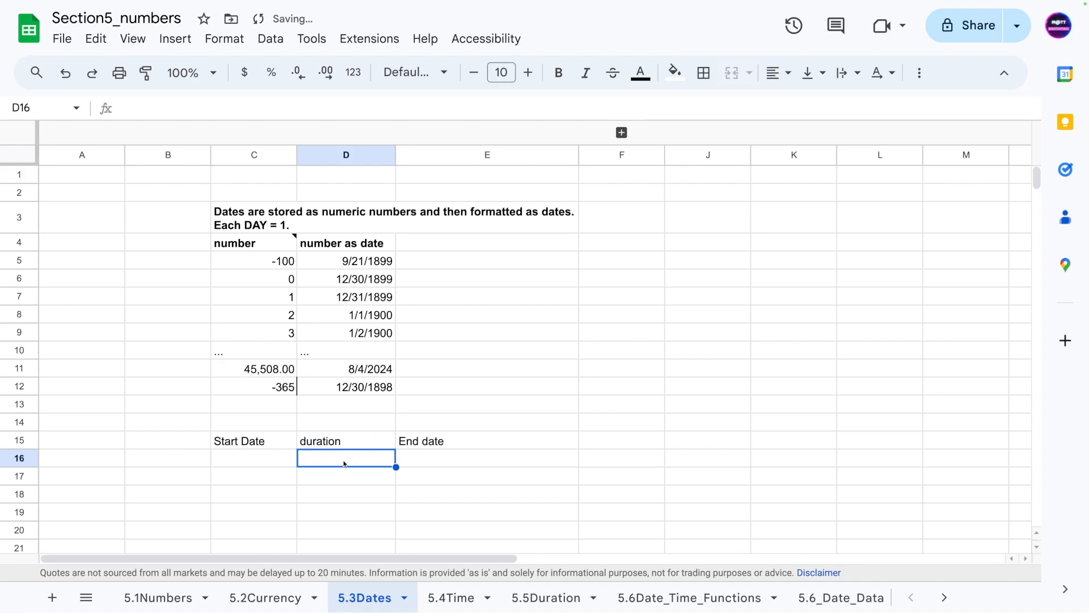
- Insert the current date into C16 as the start date
left_click(232, 462)
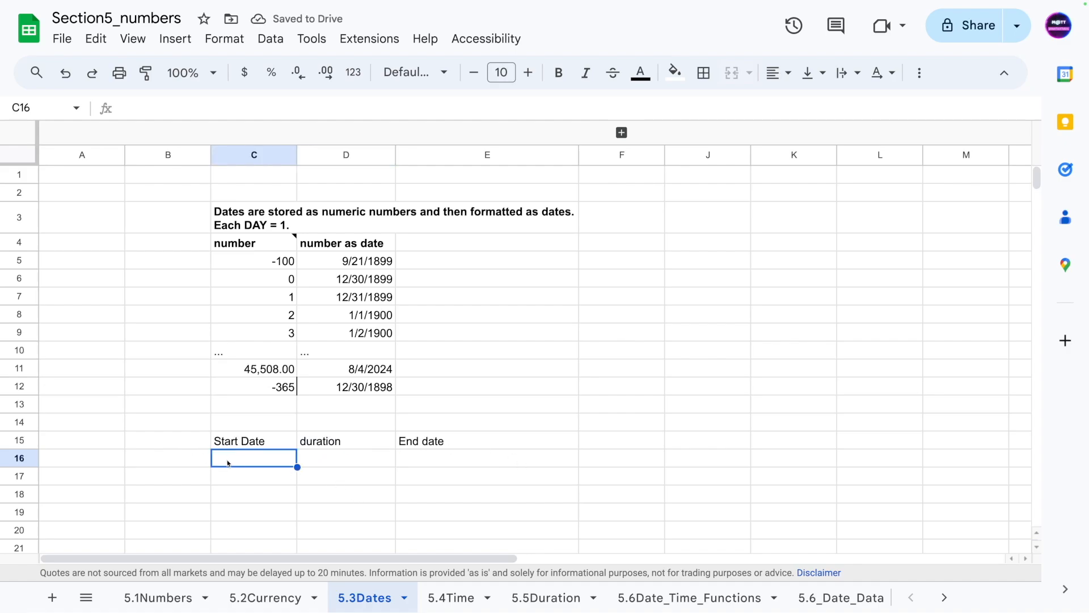
key("ctrl+semicolon")
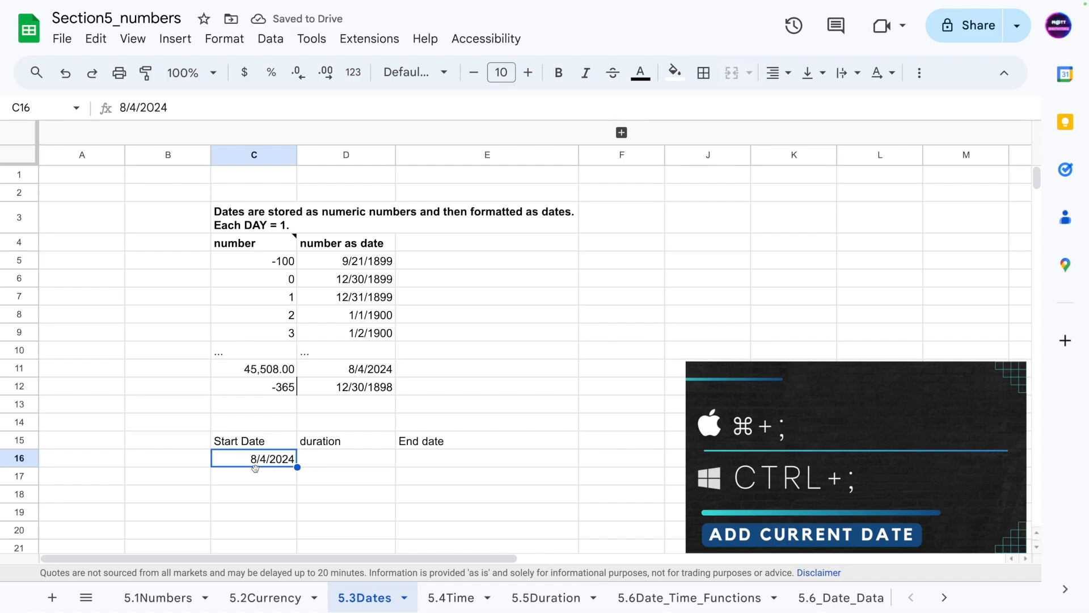
left_click(206, 484)
left_click(243, 458)
left_click(335, 464)
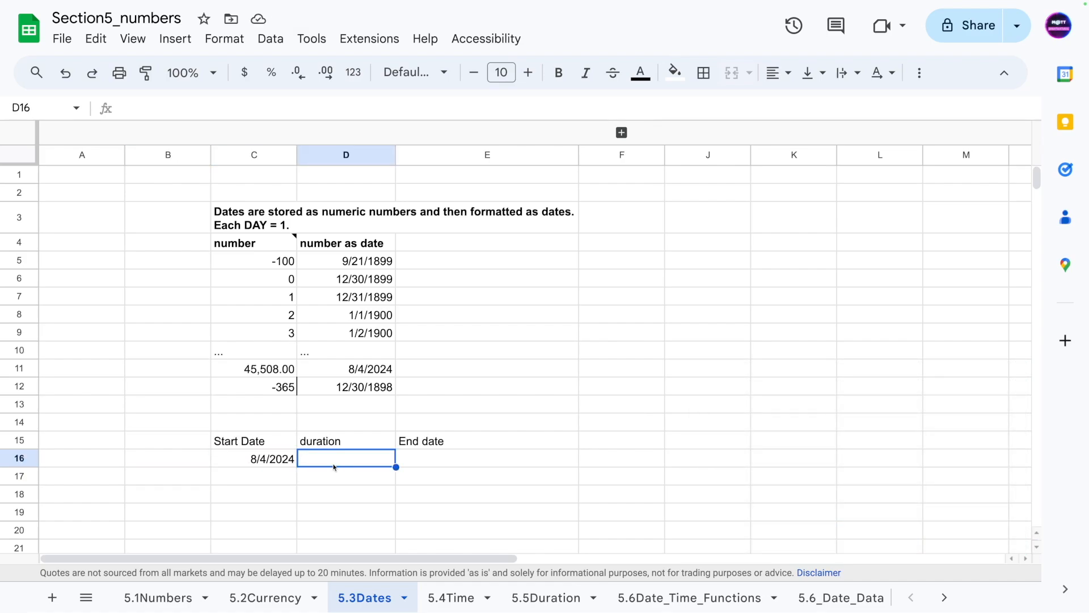
- Enter 3 days as the duration in D16
type("3")
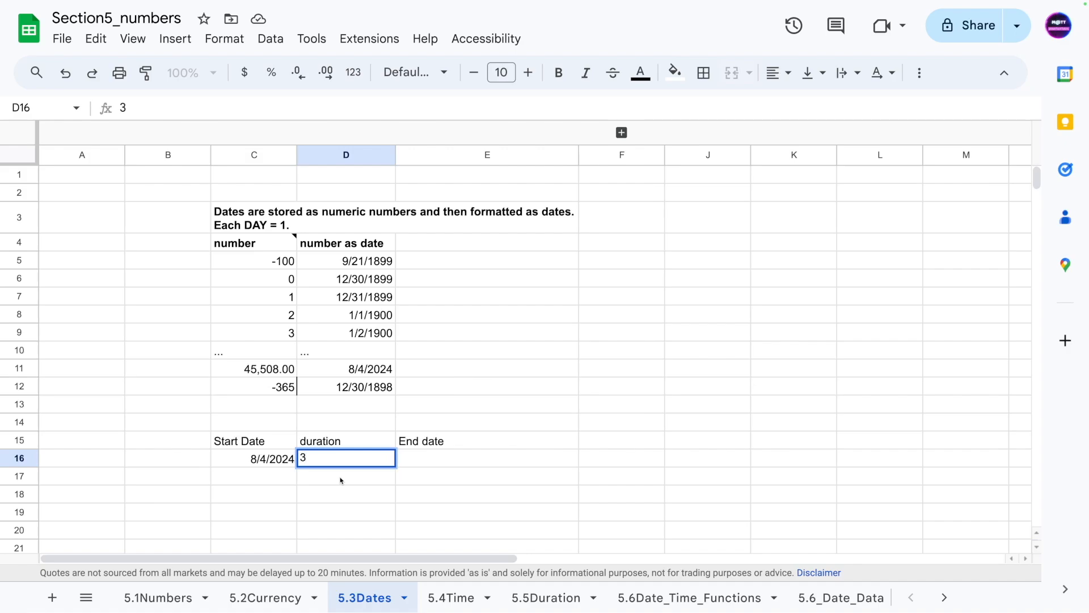
type("day")
key("Return")
key("Up")
key("Return")
type("s")
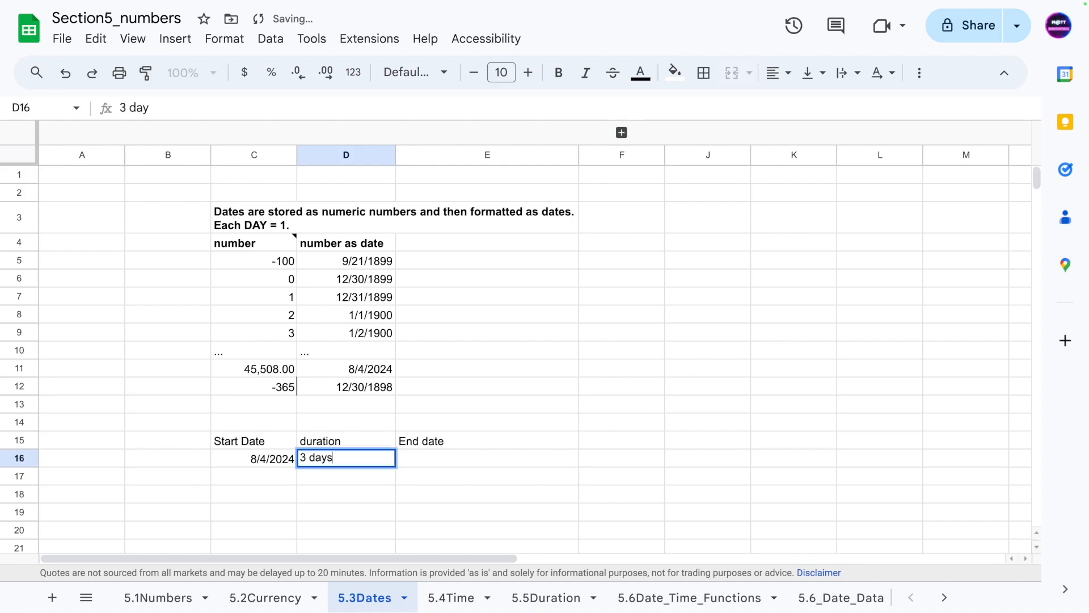
key("Return")
left_click(271, 498)
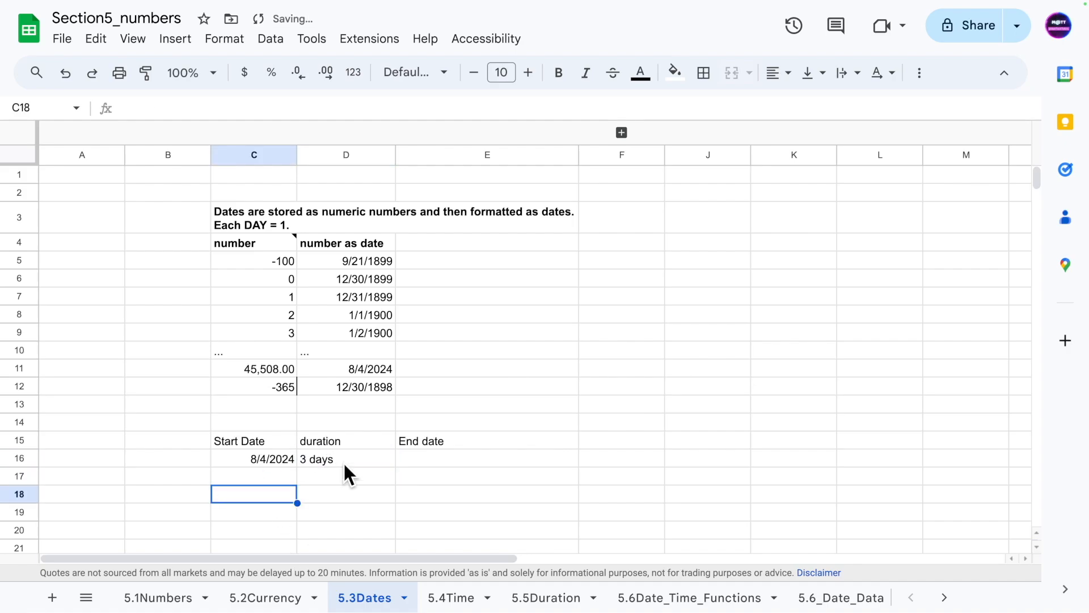
- Remove the word days from D16 so it holds only the number 3
left_click(412, 460)
left_click(328, 462)
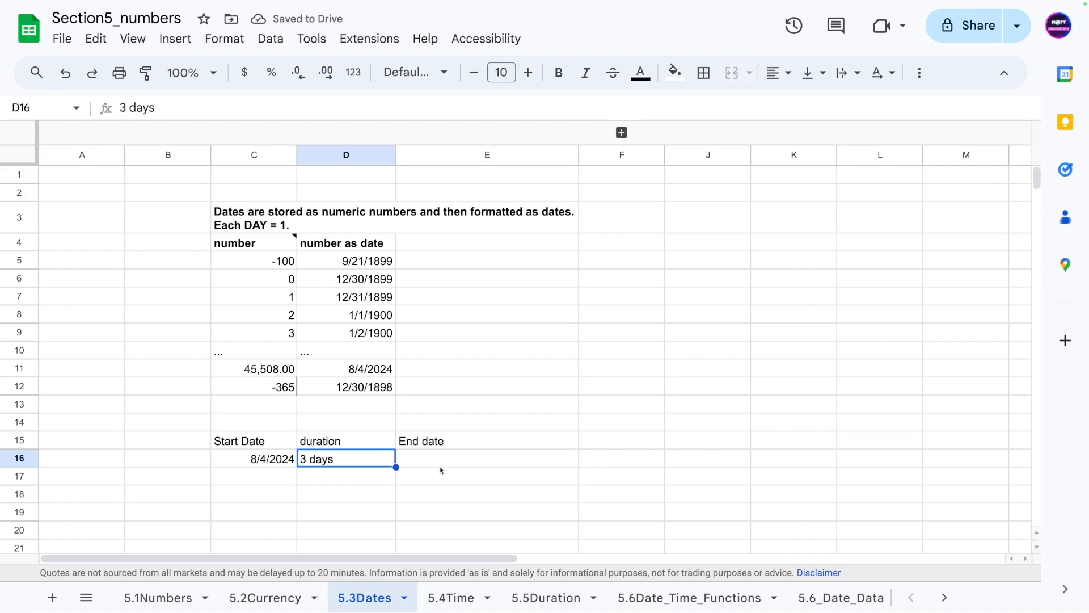
left_click(329, 494)
left_click(332, 465)
left_click(325, 475)
double_click(323, 457)
double_click(309, 458)
key("BackSpace")
key("Return")
left_click(380, 457)
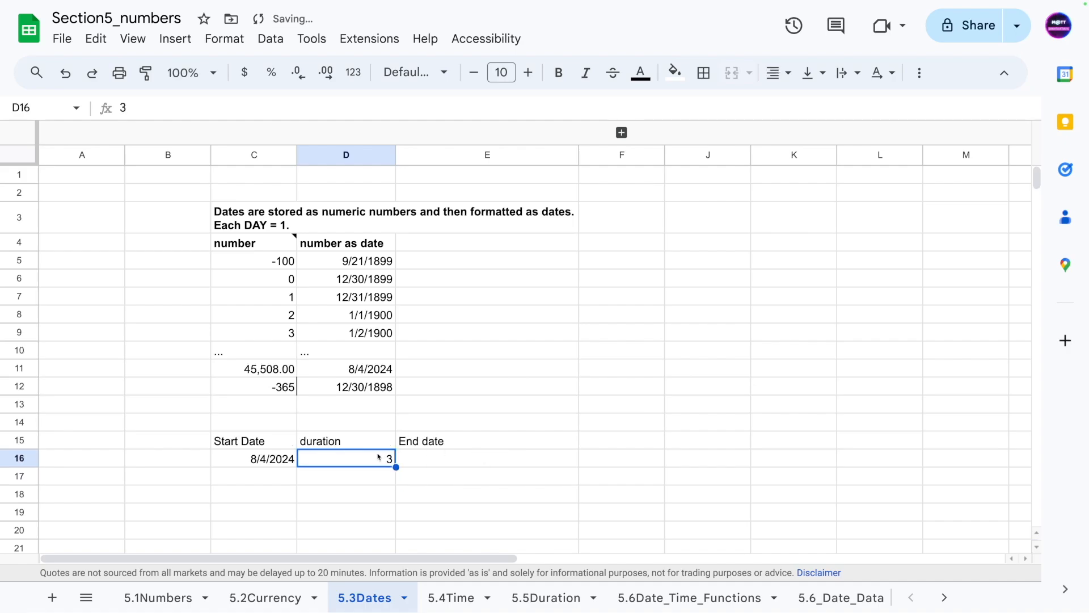
- Rename the D15 header to duration_in_days
double_click(368, 445)
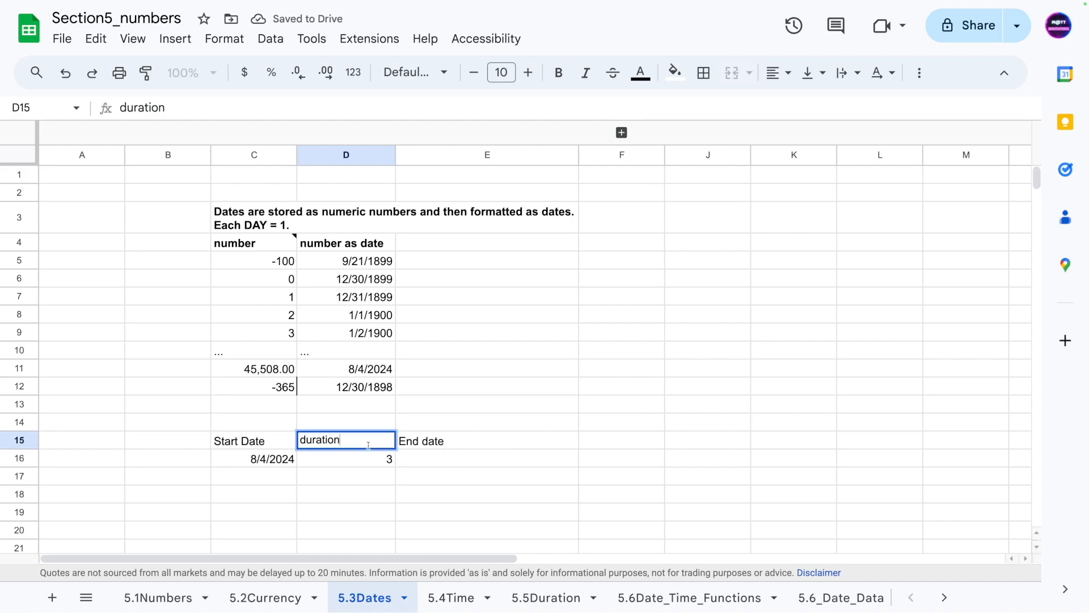
type("_in_days")
key("Return")
- Enter the formula =C16+D16 in E16 to calculate the end date
left_click(452, 455)
type("=")
left_click(267, 462)
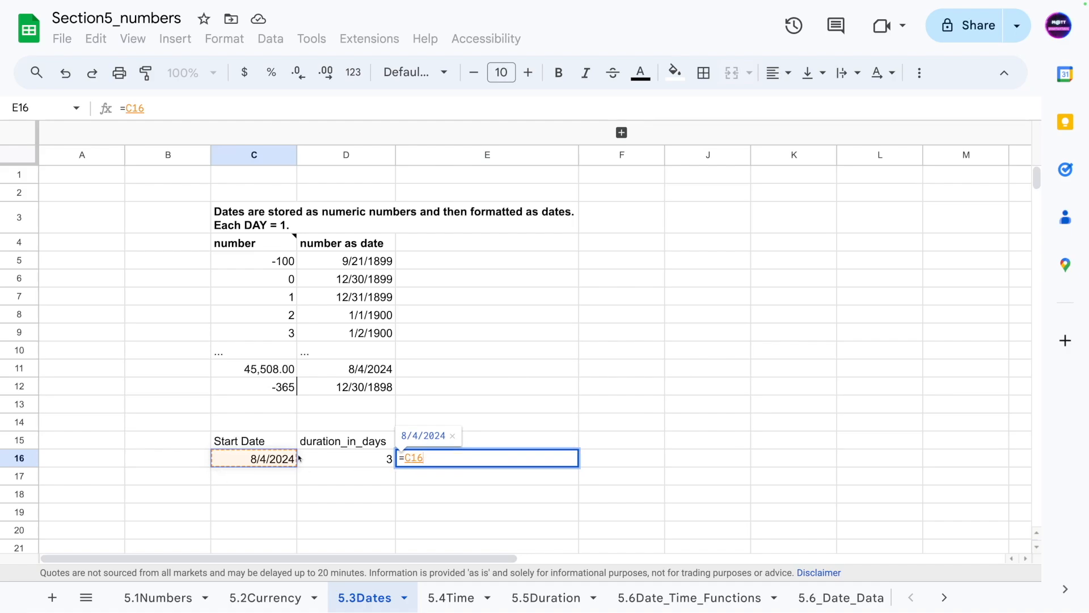
type("+")
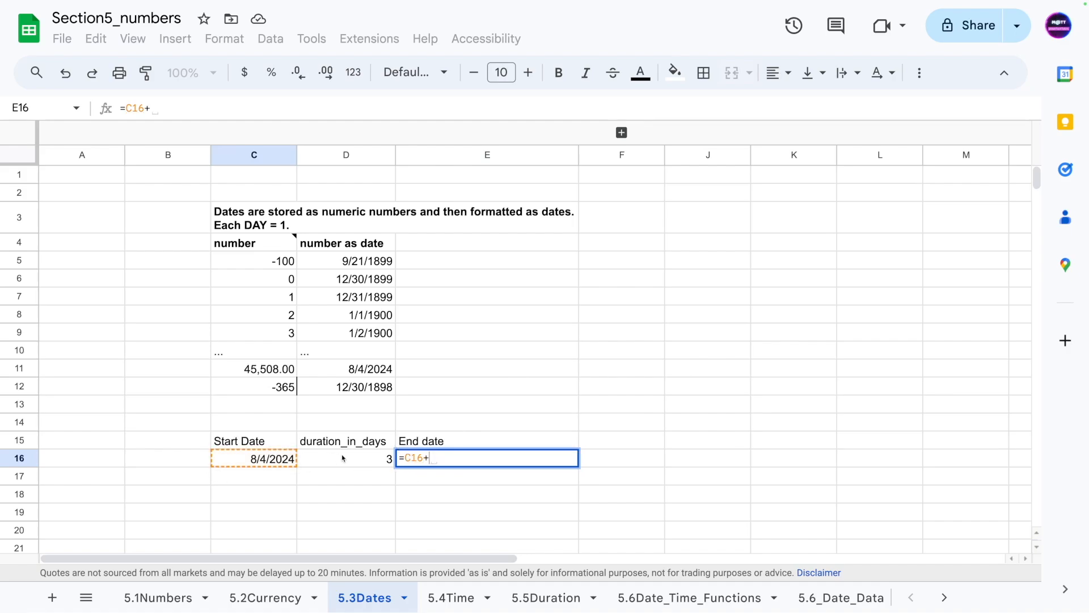
left_click(344, 460)
key("Return")
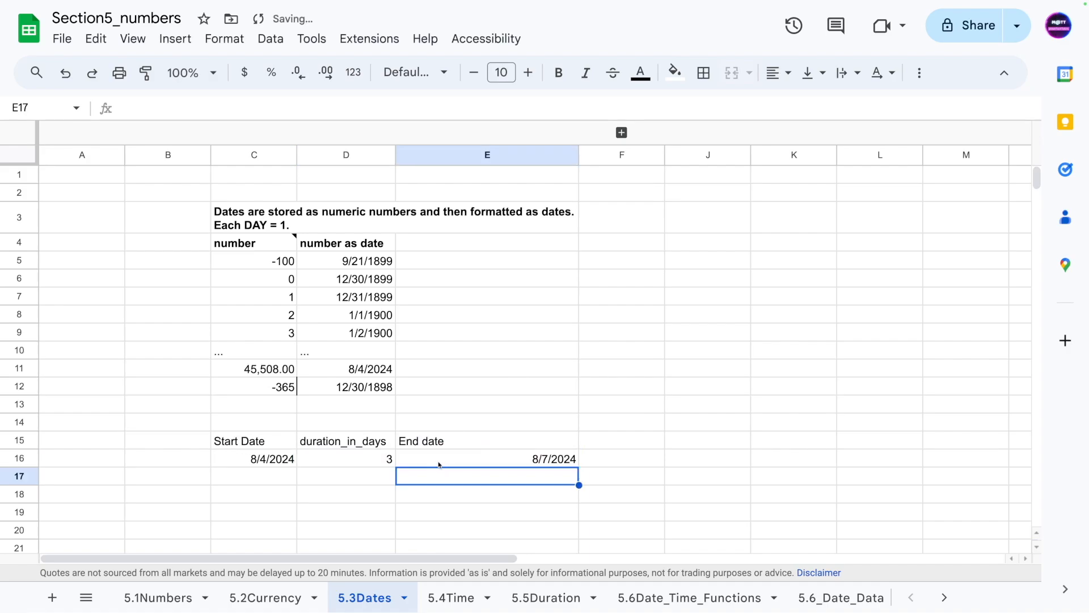
- Set the duration in D16 to 10
left_click(260, 465)
left_click(526, 461)
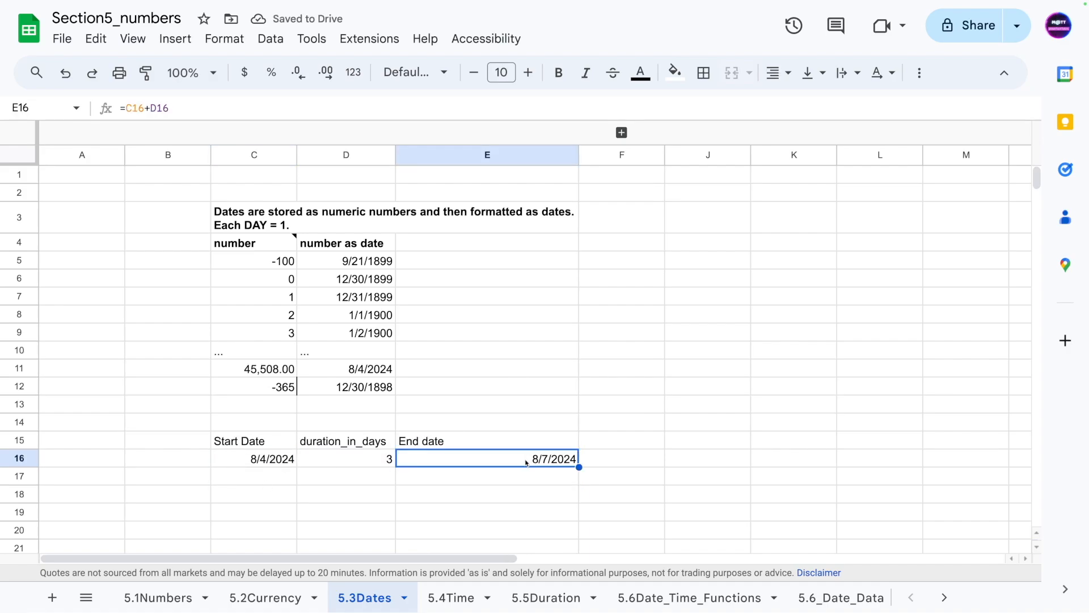
double_click(512, 466)
left_click(379, 479)
left_click(370, 462)
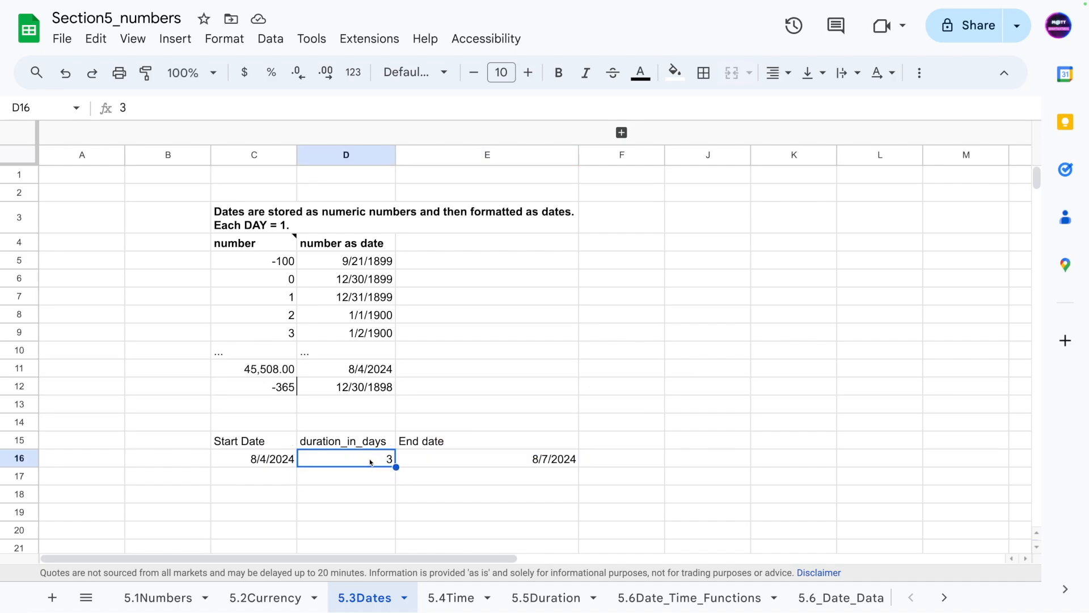
type("10")
key("Return")
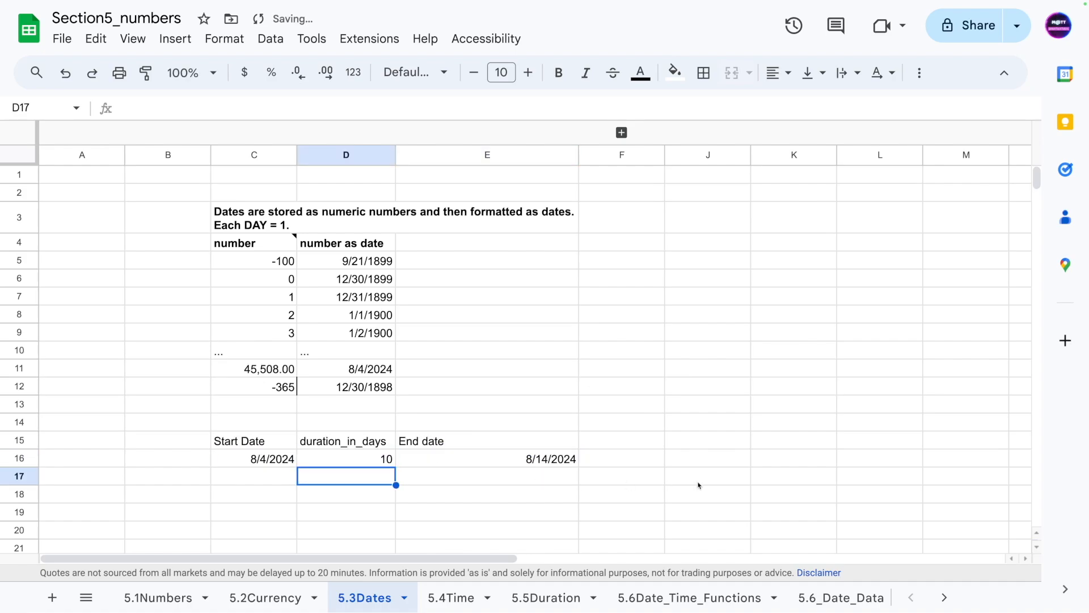
- Set the duration in D16 to 1000
left_click(362, 461)
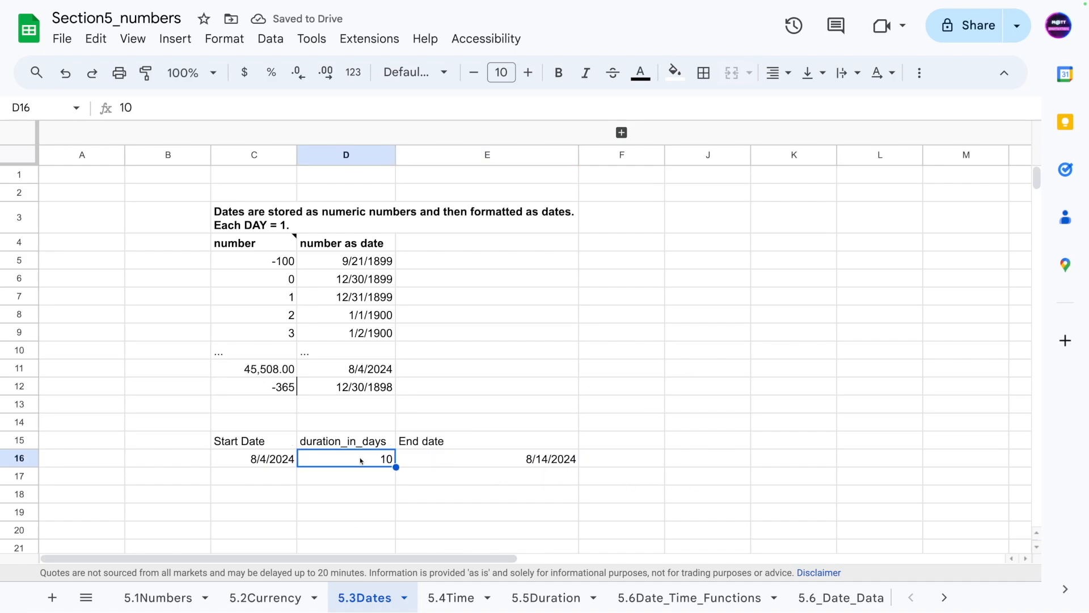
double_click(362, 461)
type("00")
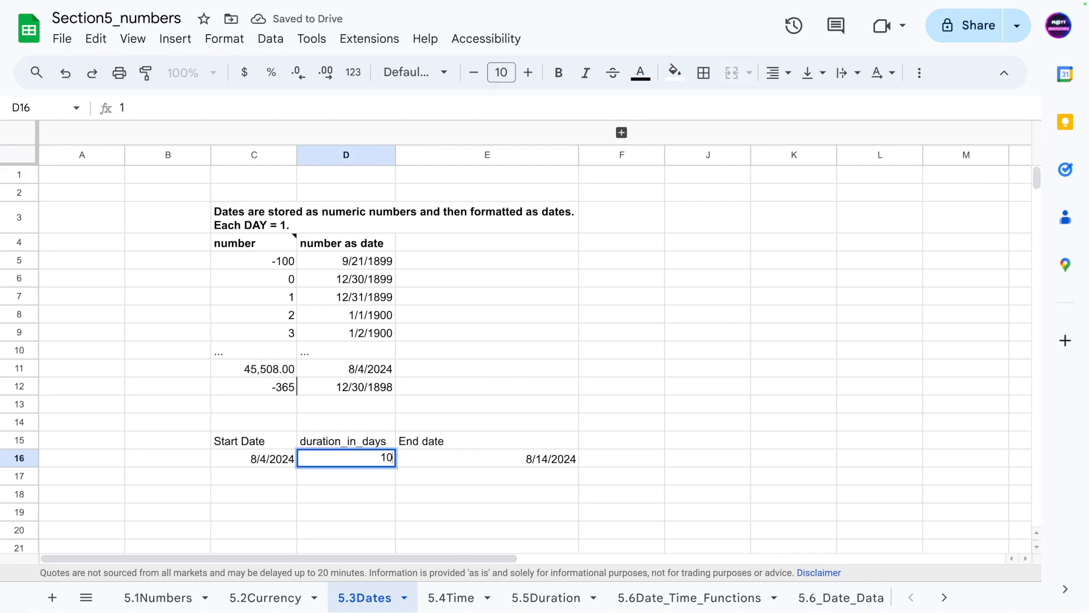
key("Return")
left_click(505, 463)
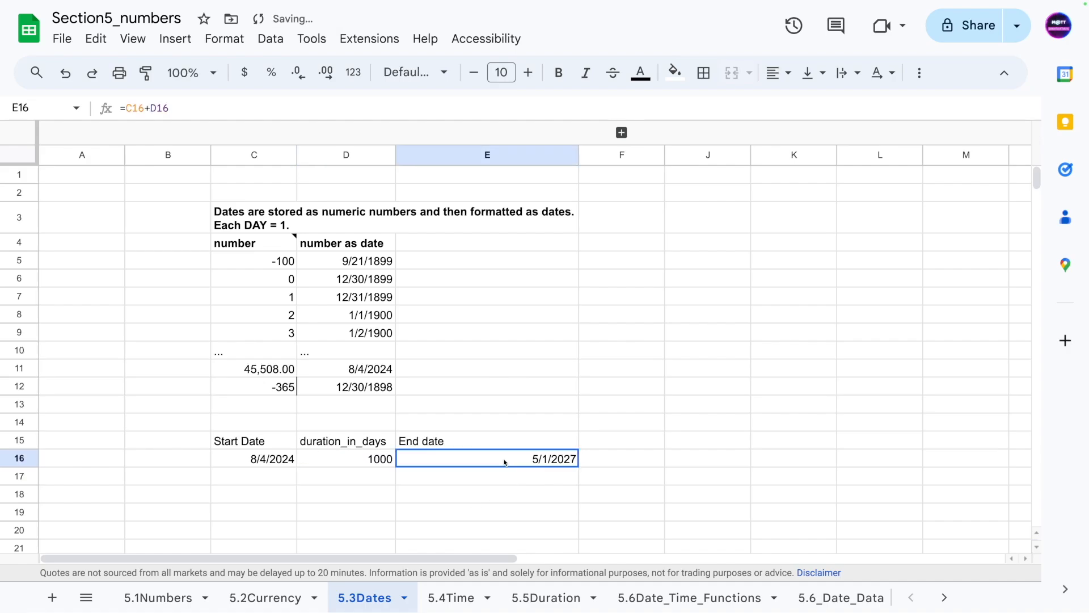
- Apply the Time number format to cells C16 through E16
left_click_drag(214, 461, 513, 448)
left_click_drag(493, 509, 289, 461)
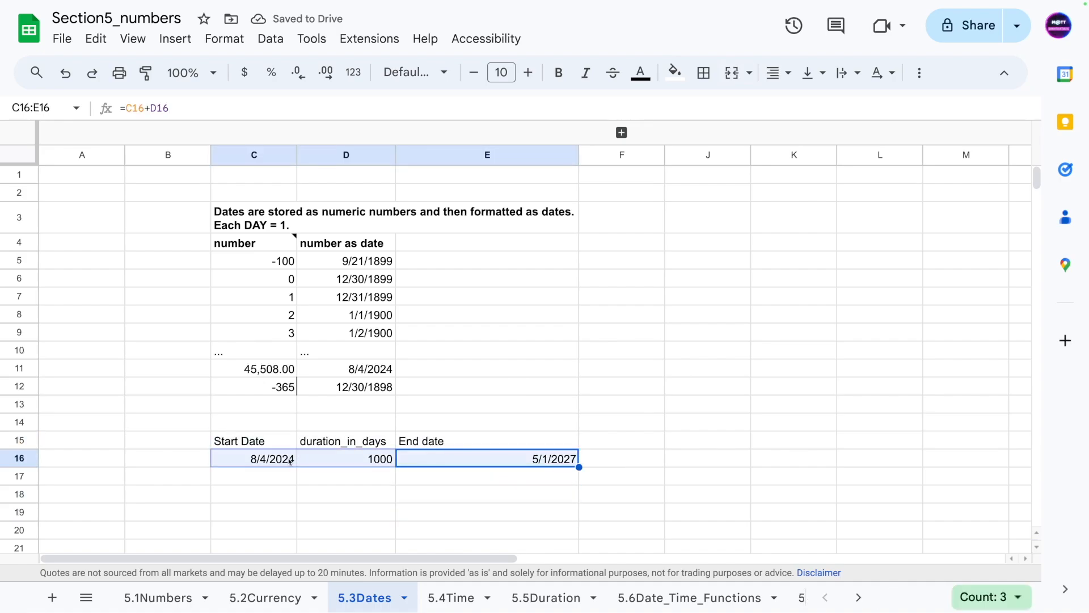
key("ctrl+shift+2")
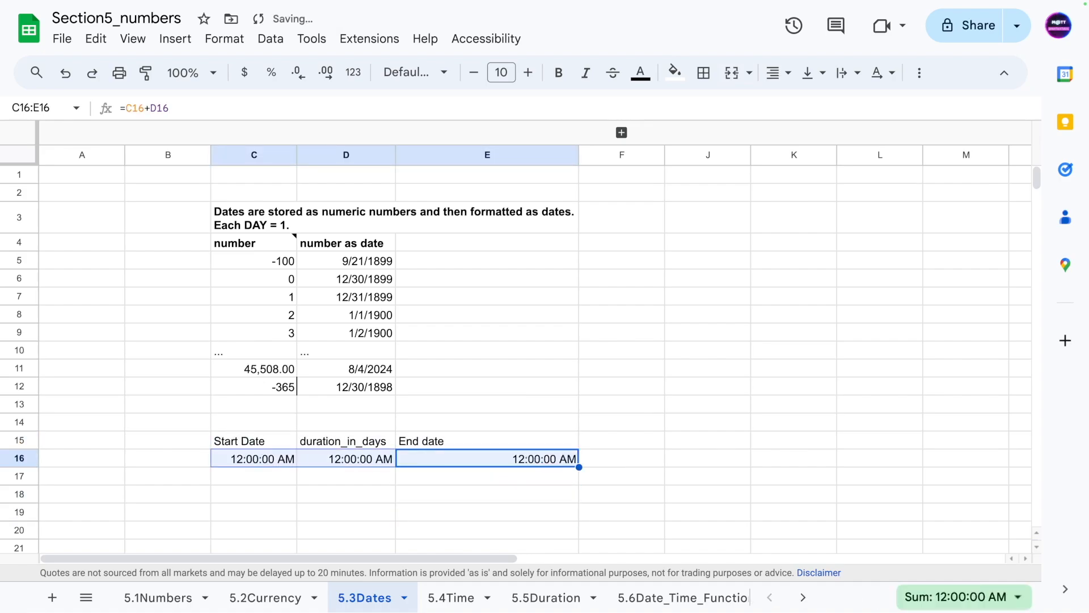
- Cycle C16:E16 through the Number, Date, Currency, Percent and Time formats, finishing with the Date format
key("ctrl+shift+1")
key("ctrl+shift+3")
key("ctrl+shift+4")
key("ctrl+shift+5")
key("ctrl+shift+3")
key("ctrl+shift+1")
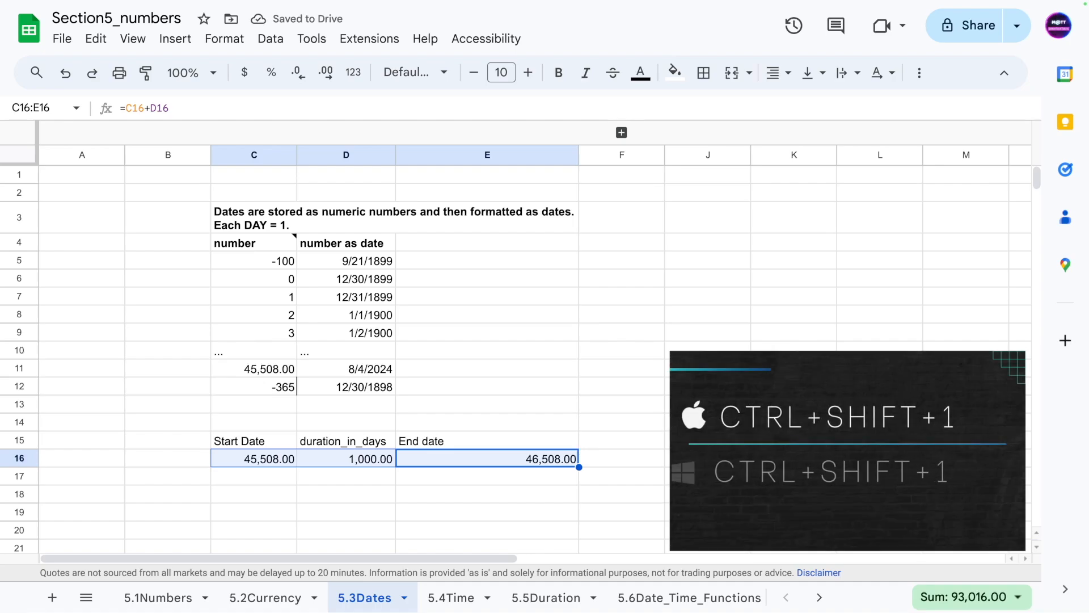
key("ctrl+shift+2")
key("ctrl+shift+3")
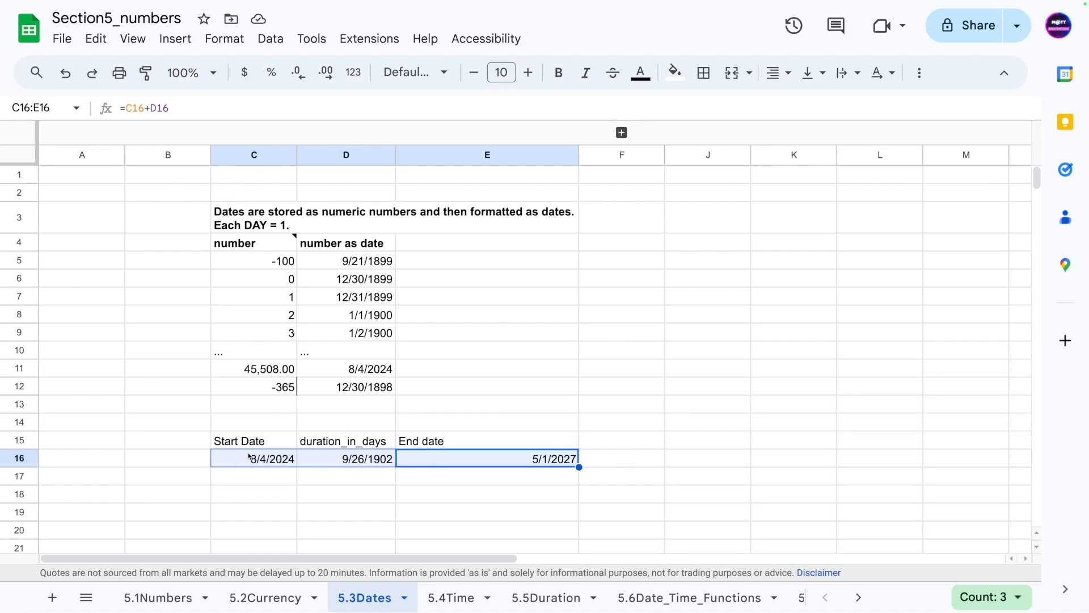
- Apply the Number format to cells C16 through E16
left_click(383, 459)
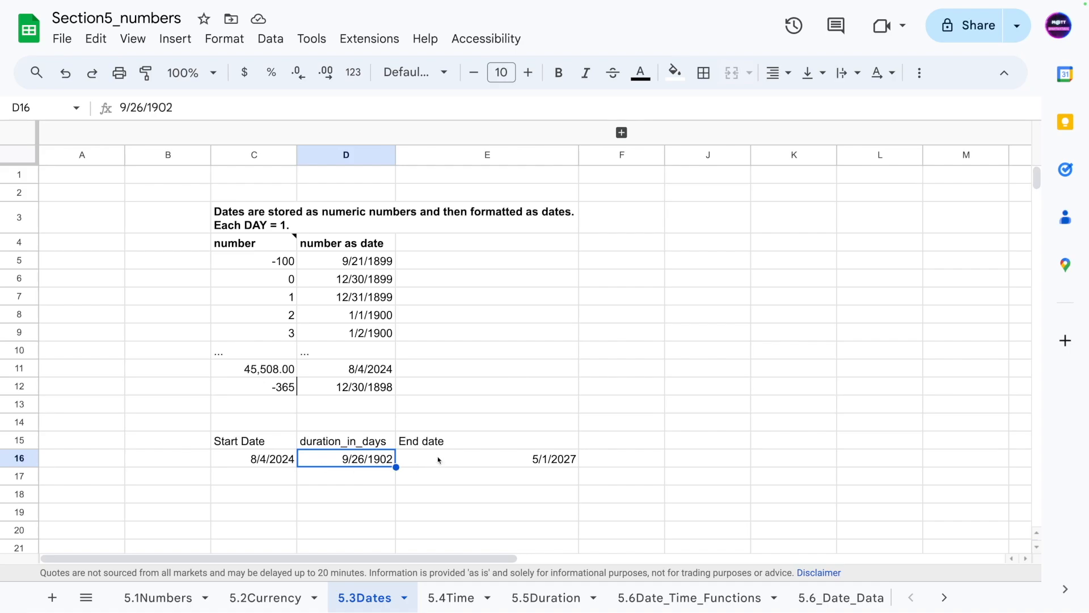
left_click(261, 460)
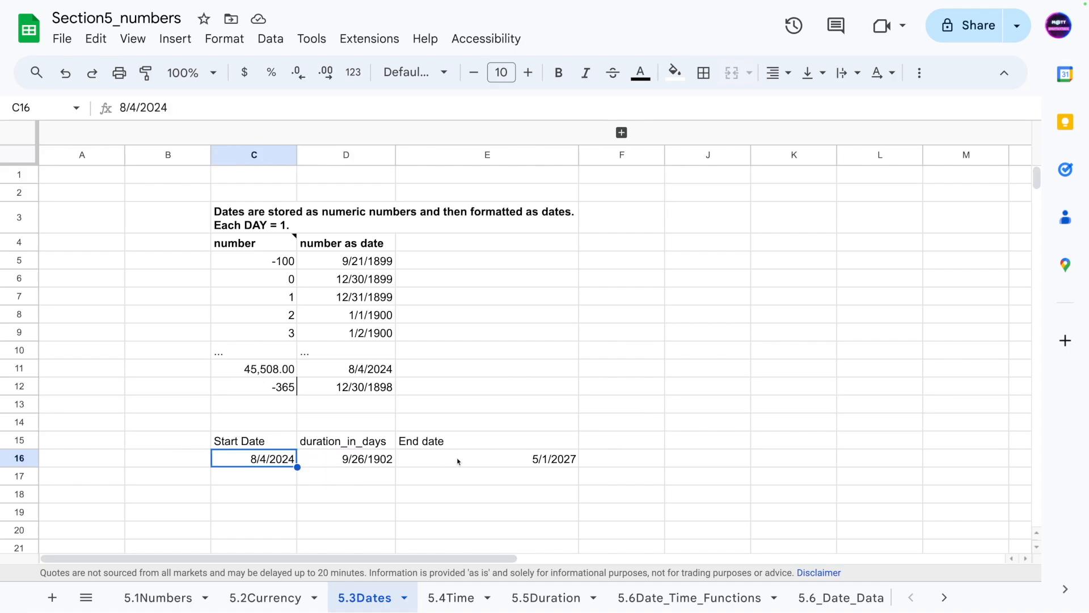
left_click_drag(459, 462, 239, 467)
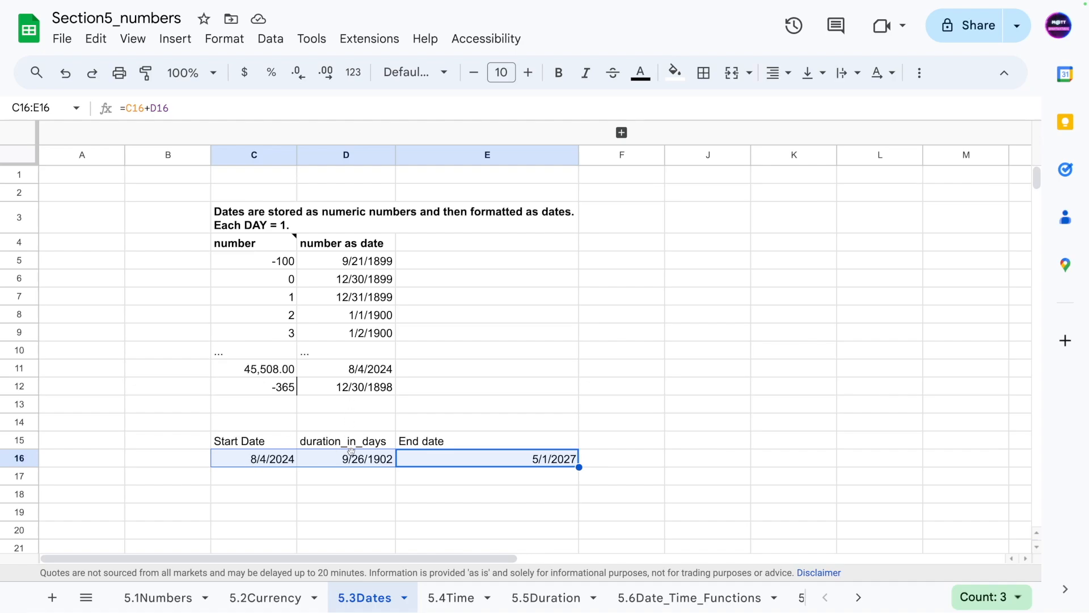
key("ctrl+shift+1")
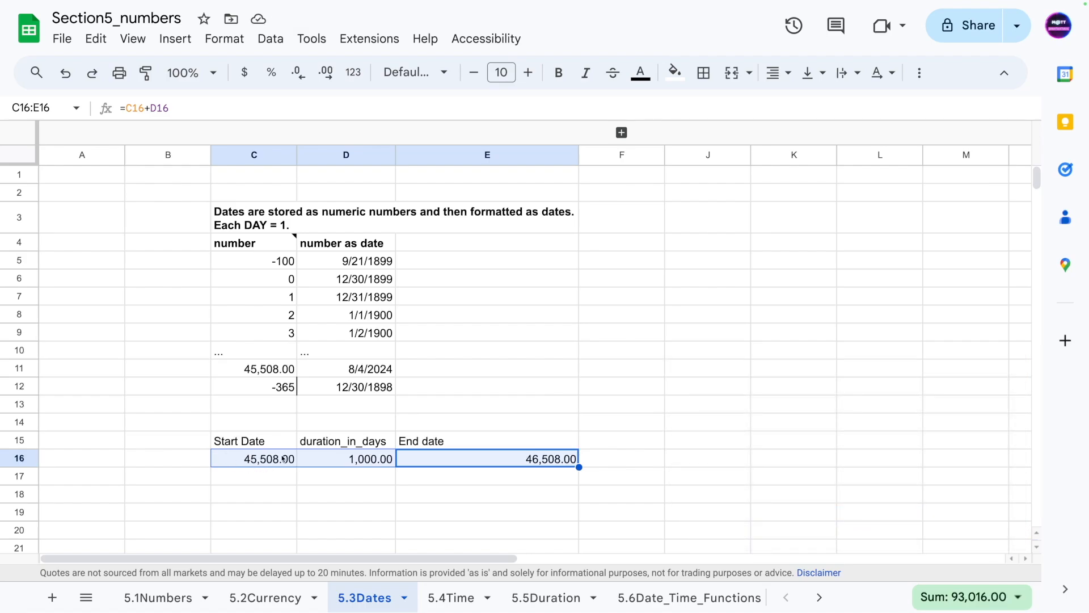
- Apply the Date format to the start date in C16 and the end date in E16
left_click(300, 476)
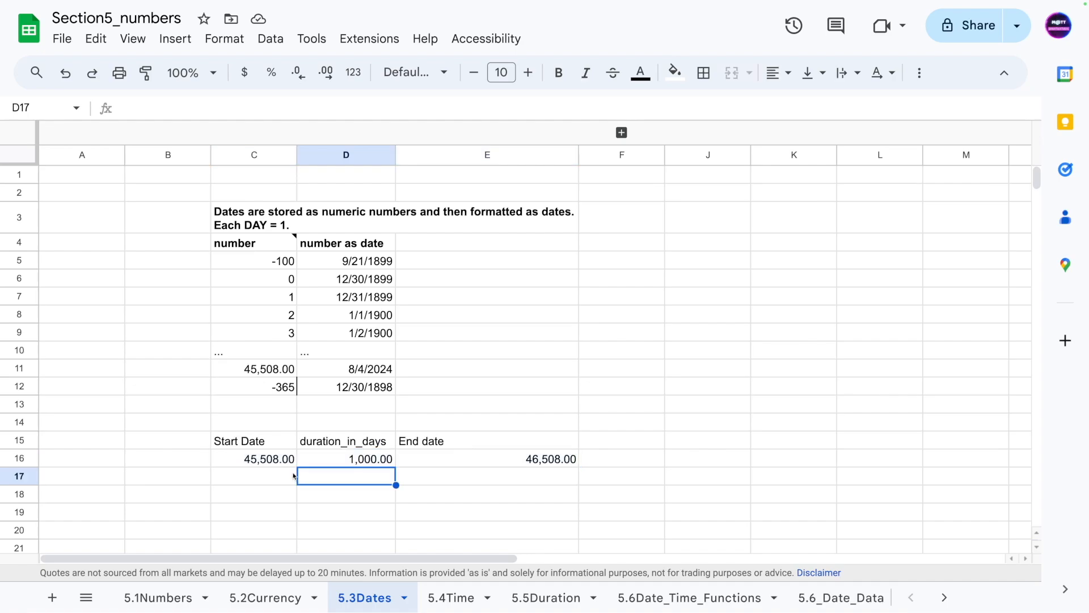
left_click(463, 446)
left_click(485, 455)
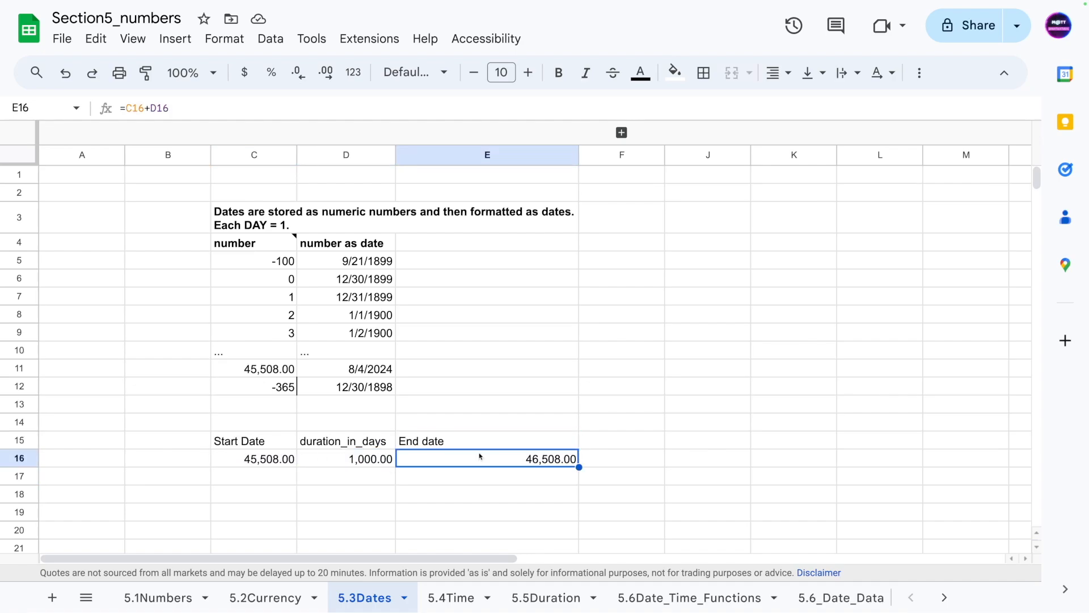
left_click(263, 461)
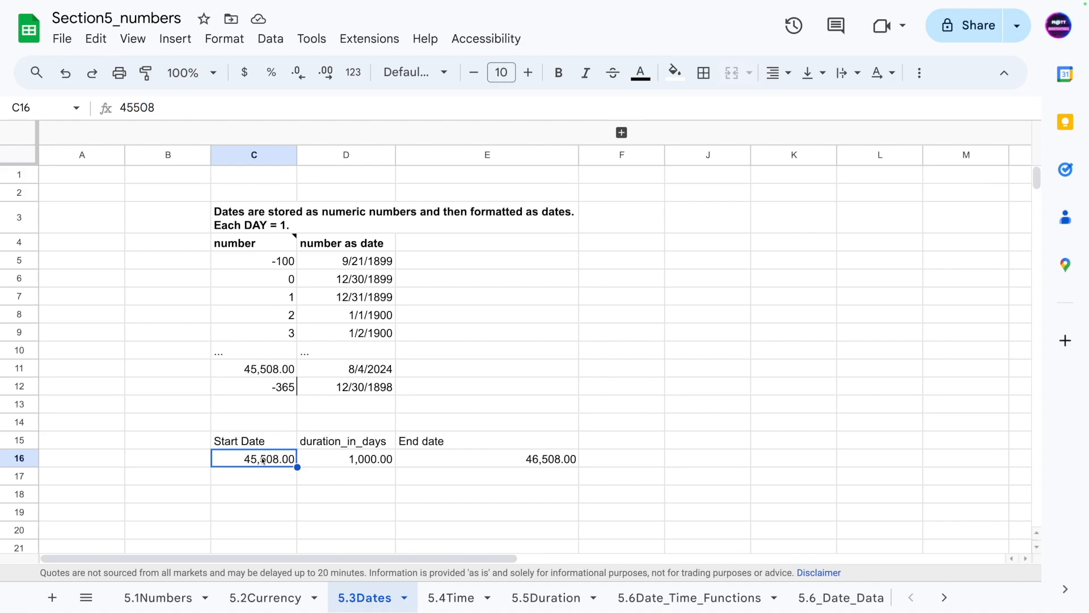
key("ctrl+shift+3")
left_click(459, 457)
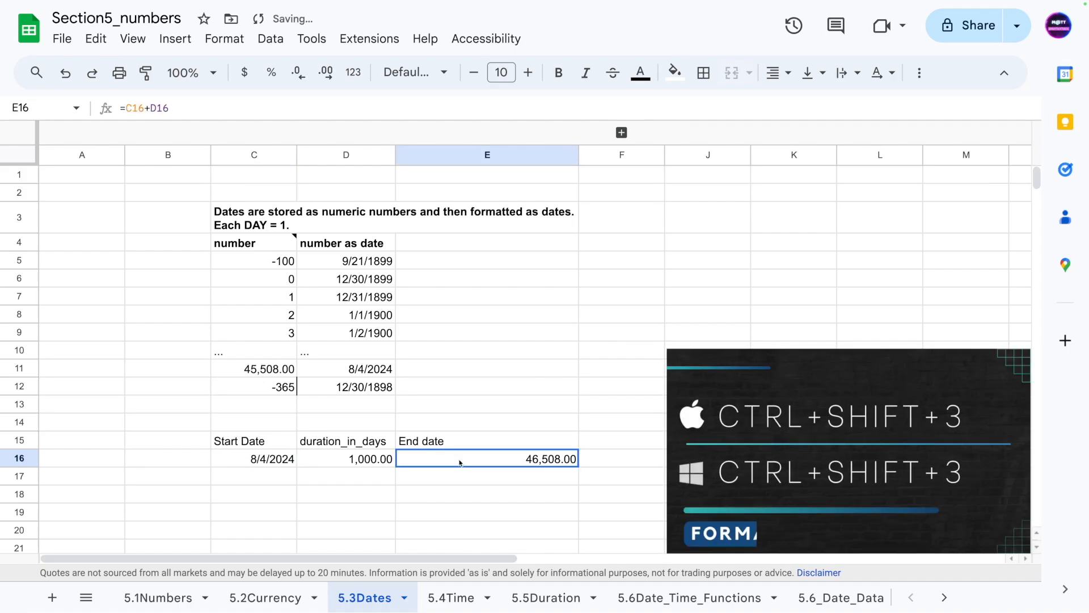
key("ctrl+shift+3")
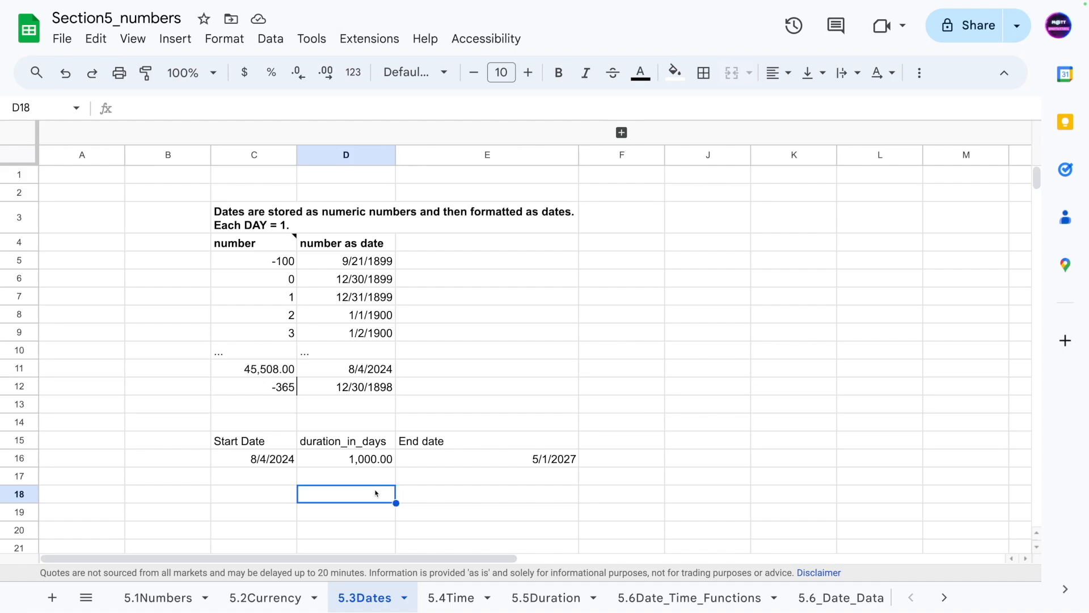
left_click(267, 464)
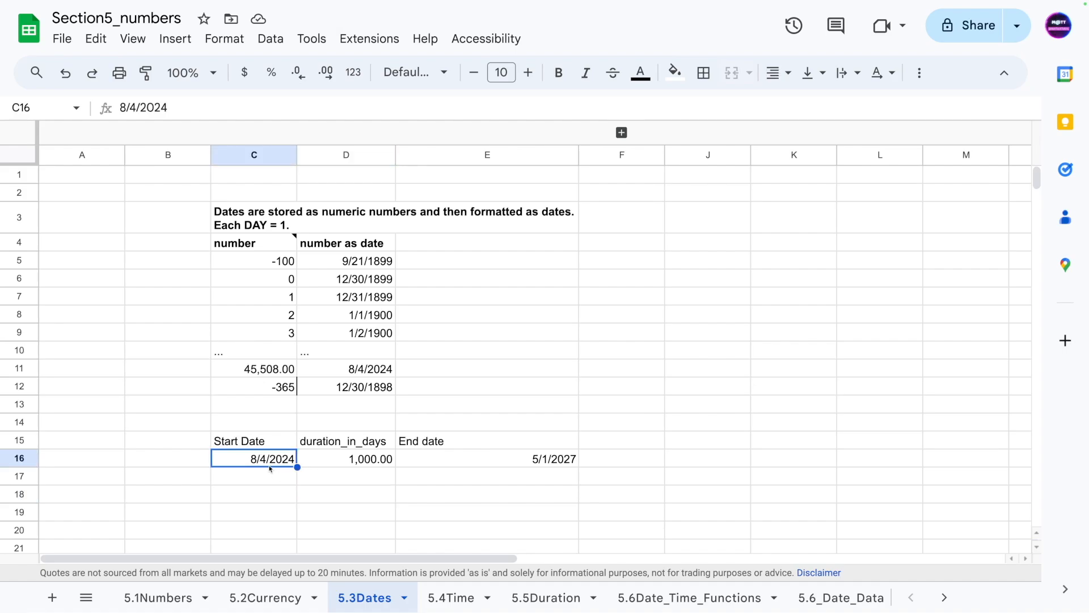
double_click(226, 457)
left_click(245, 484)
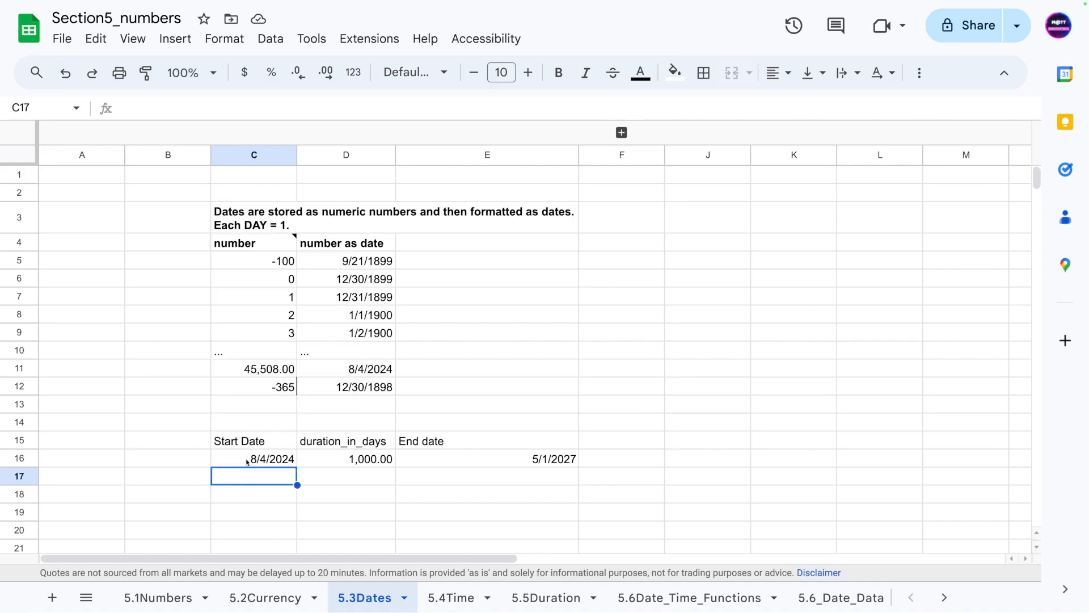
left_click(250, 466)
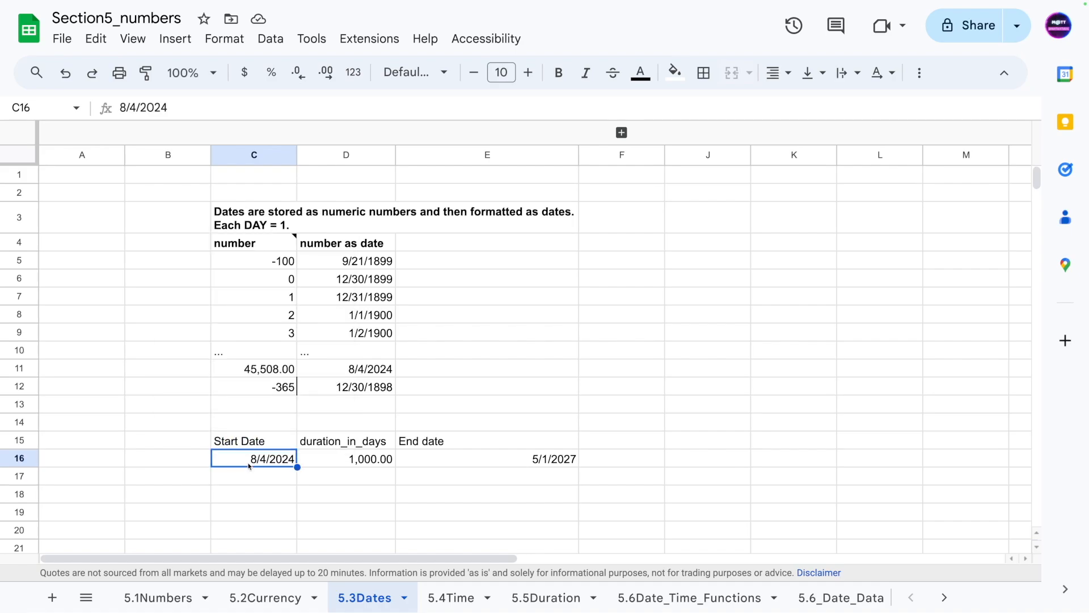
left_click(343, 518)
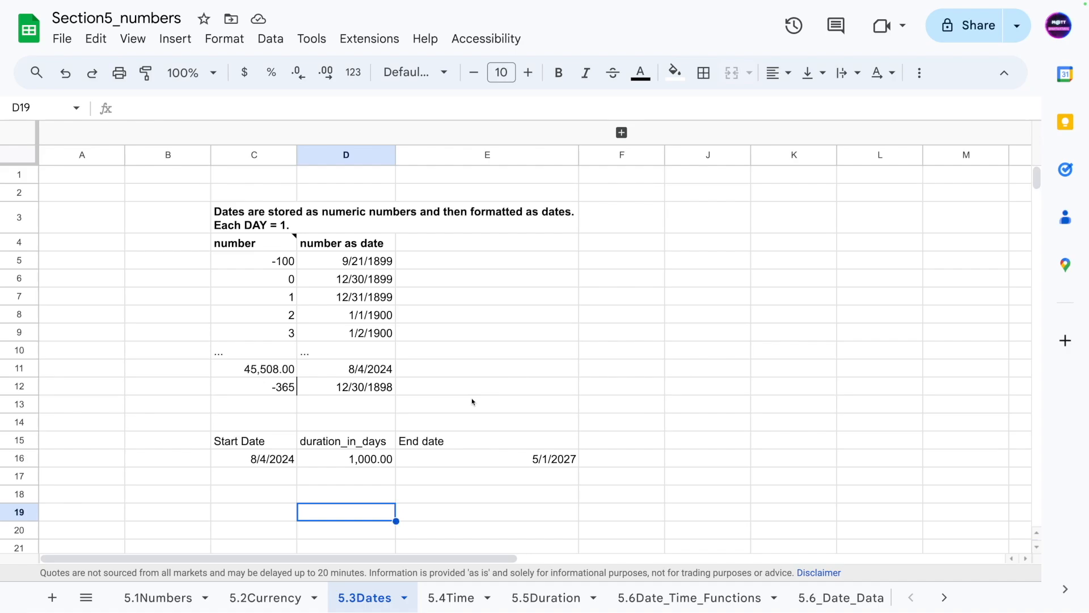
- Expand the collapsed column group to reveal the keyboard shortcut table beside the data
left_click(542, 276)
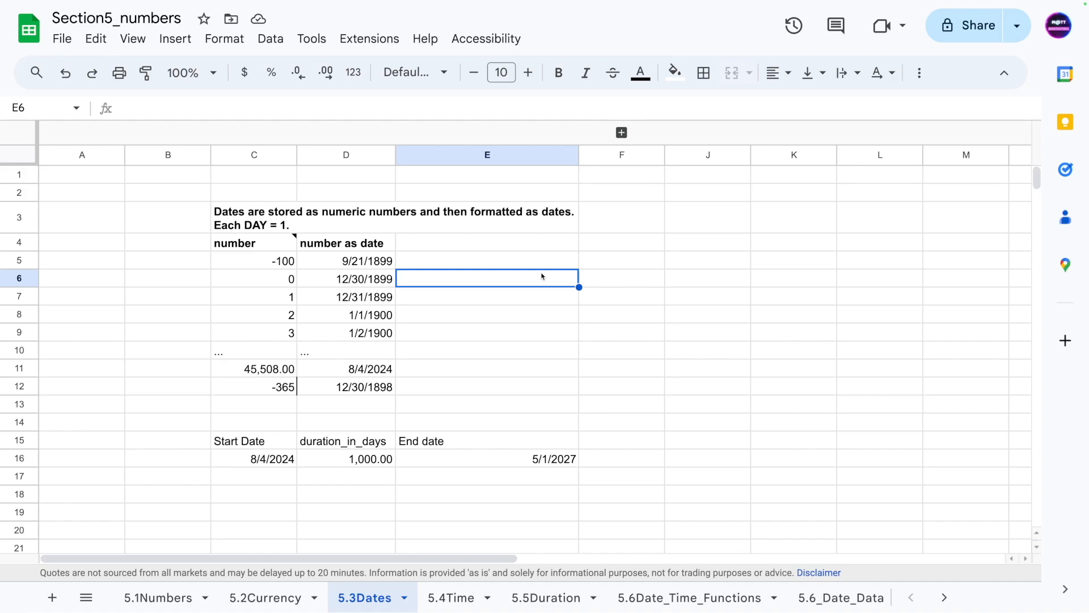
key("Up")
left_click(621, 133)
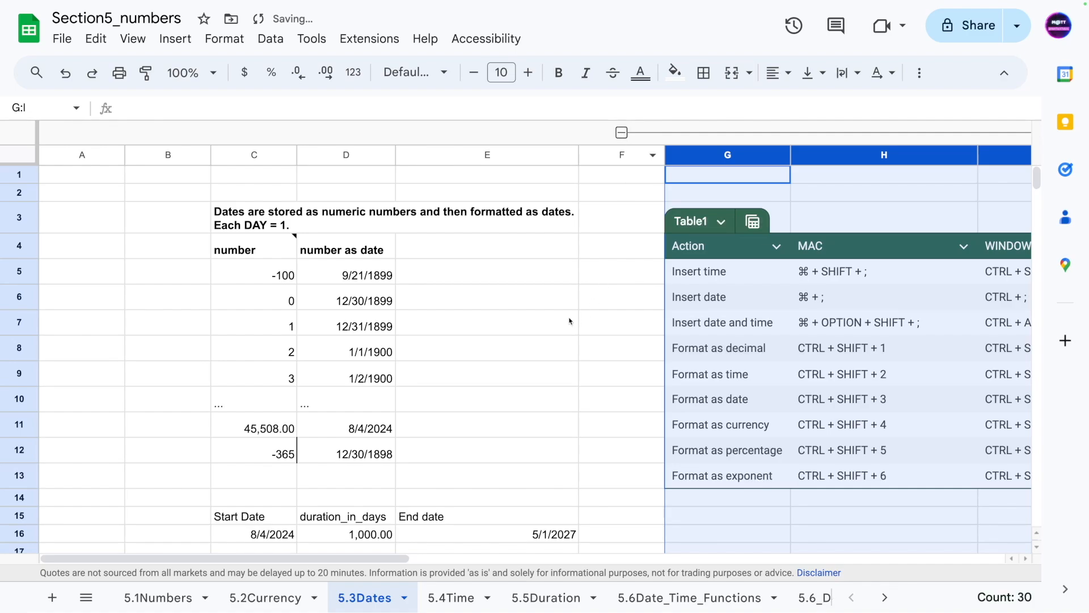
left_click(569, 321)
left_click_drag(305, 557, 348, 558)
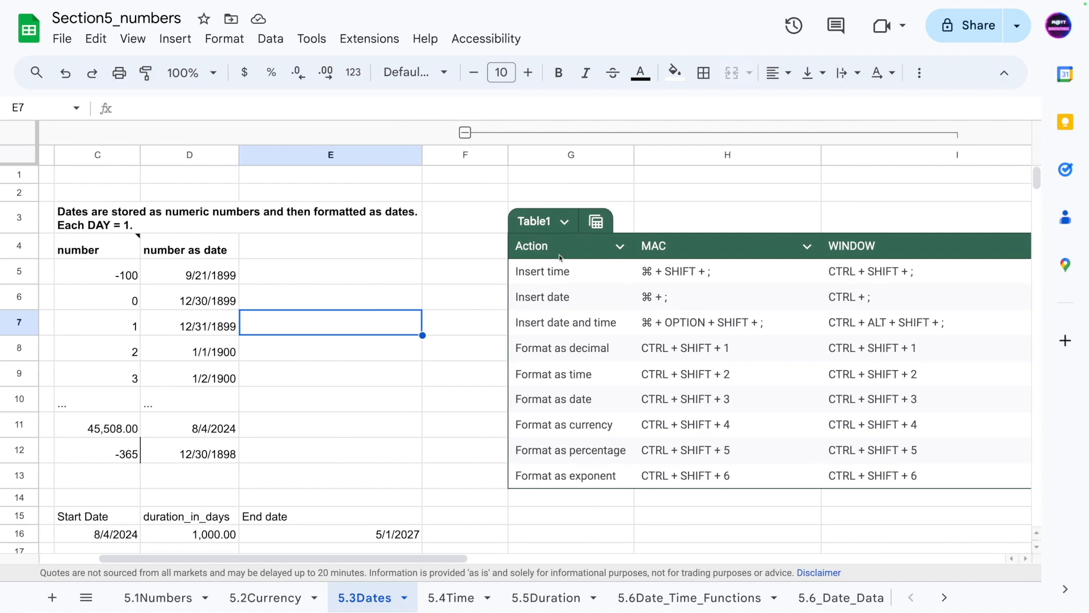
- Insert the current time into cell E5
left_click(369, 373)
left_click(335, 274)
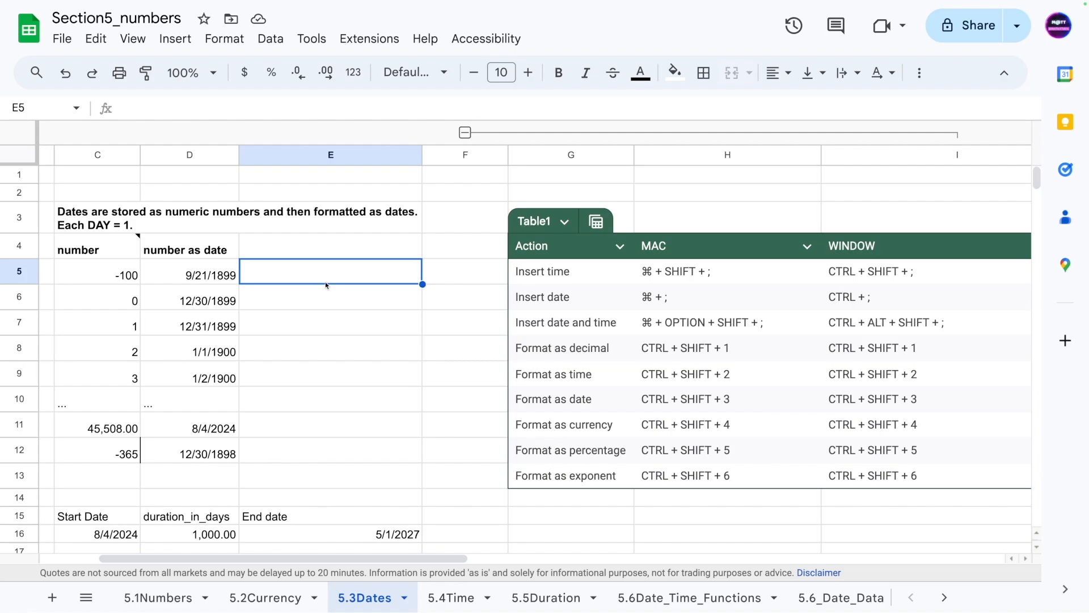
key("super+shift+semicolon")
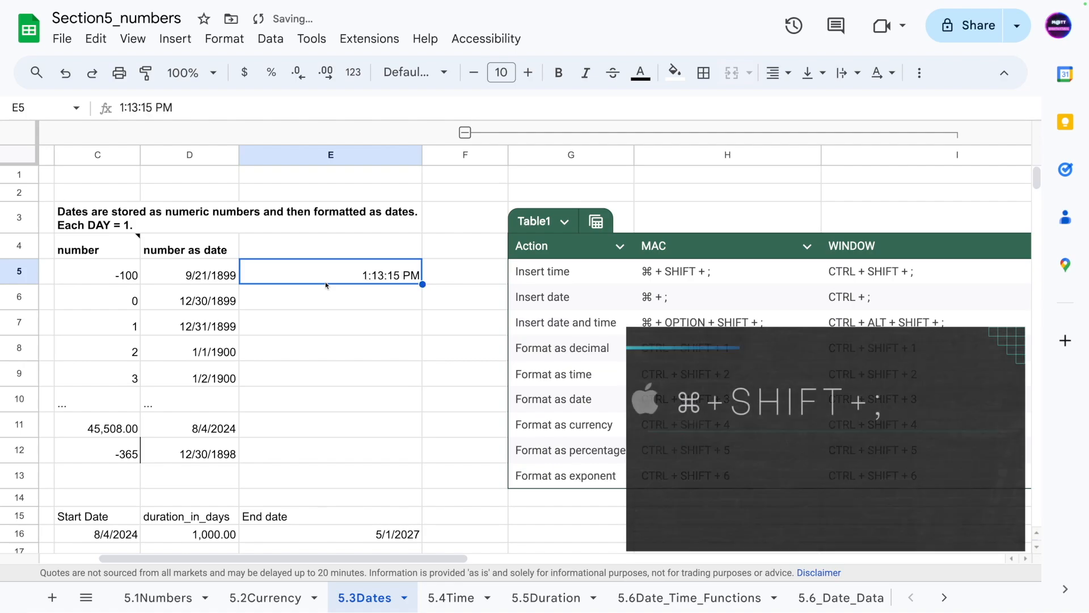
- Insert the current date into E6 and the current date and time into E7
left_click(321, 300)
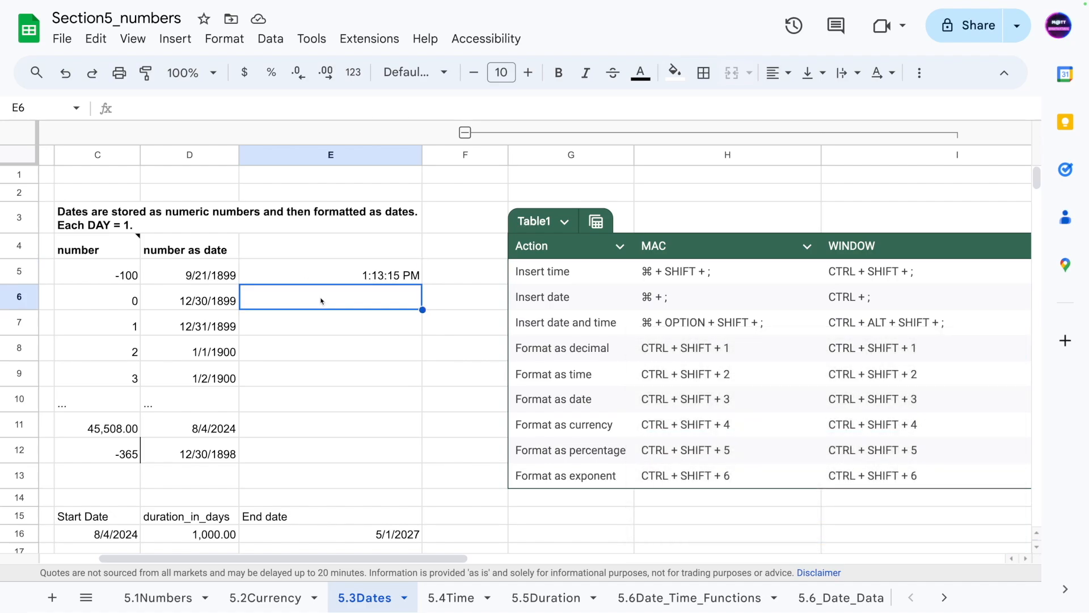
key("super+semicolon")
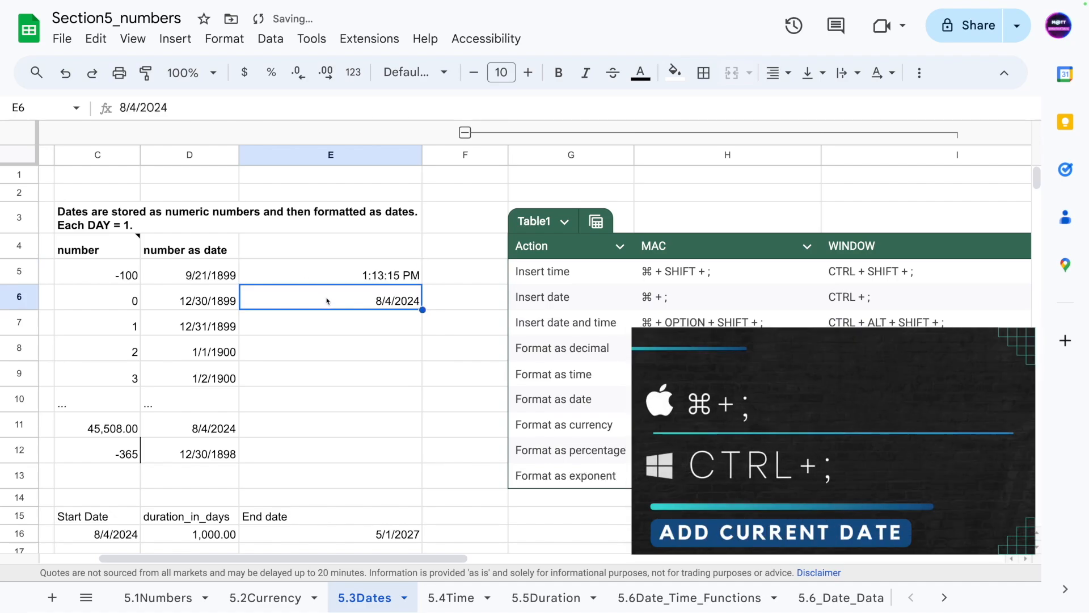
left_click(315, 323)
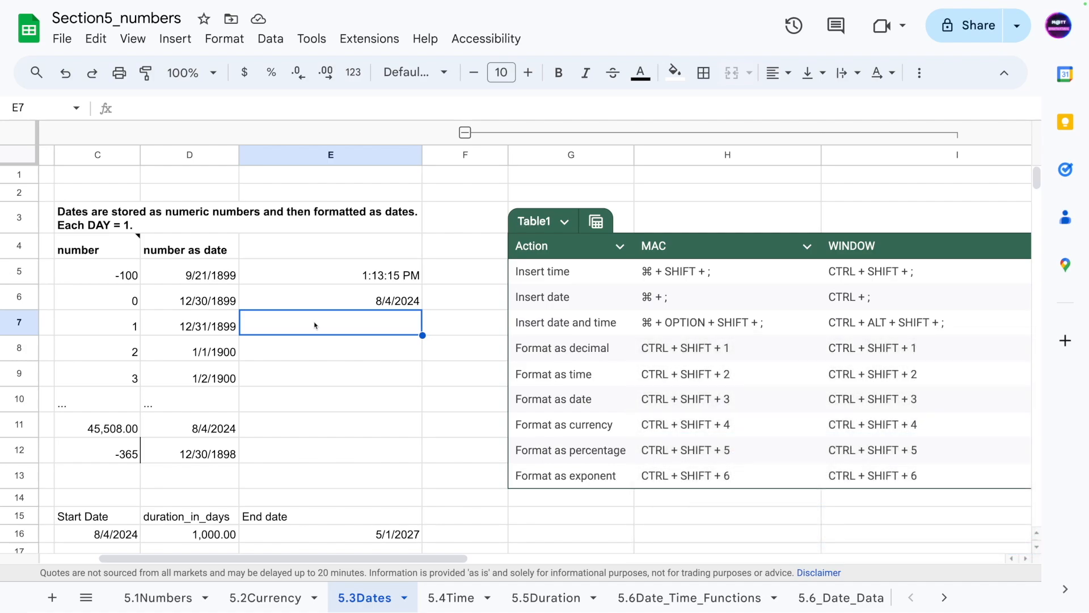
key("ctrl+alt+shift+semicolon")
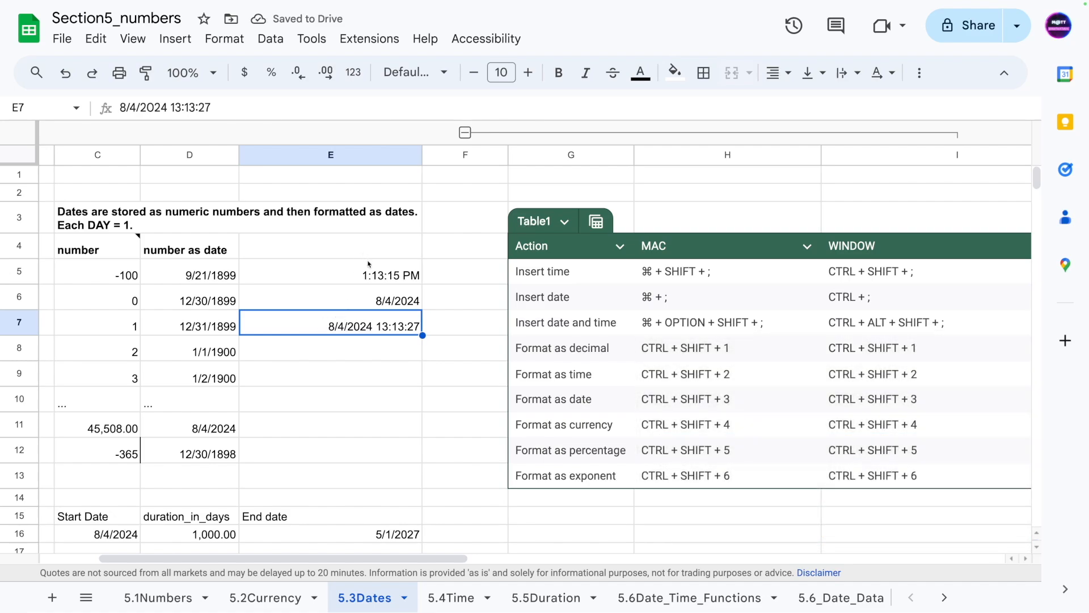
- Open the date picker on the date-time value in E7 and close it again
left_click_drag(367, 274, 369, 363)
left_click(370, 383)
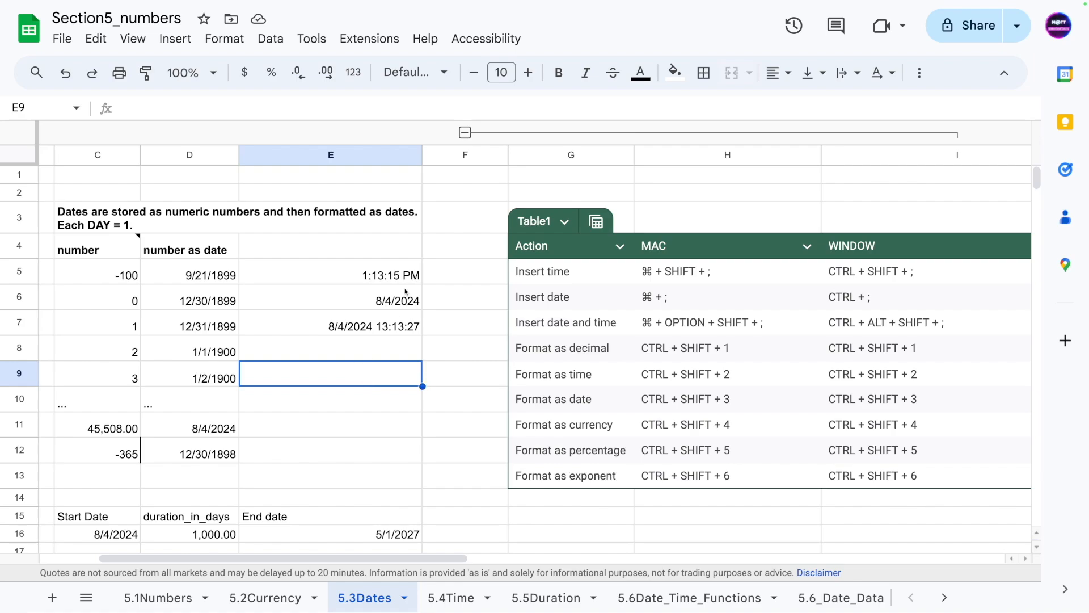
double_click(356, 319)
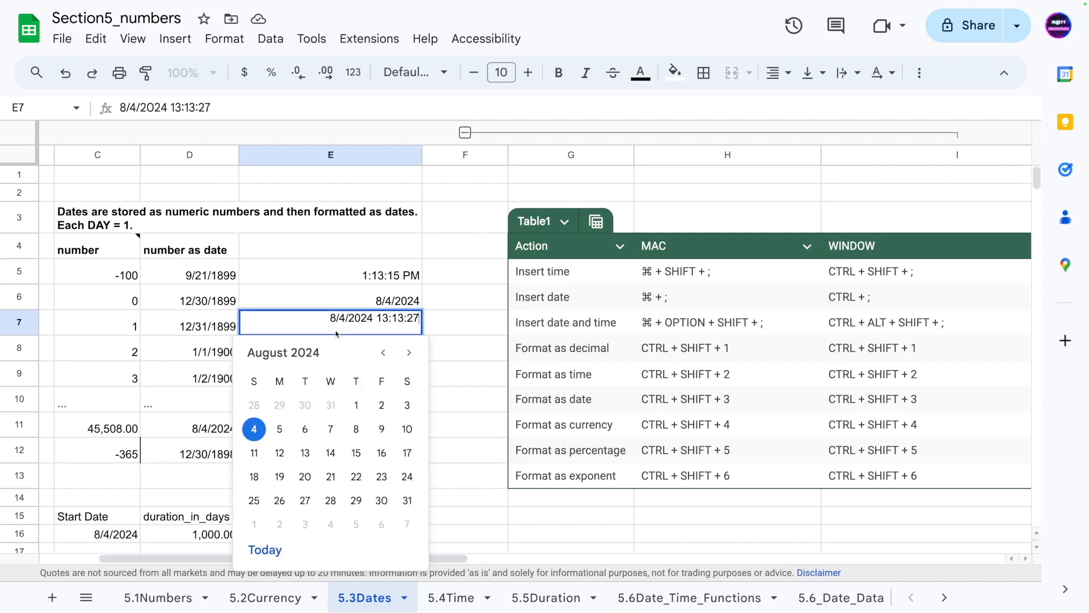
left_click_drag(331, 319, 482, 318)
left_click(479, 320)
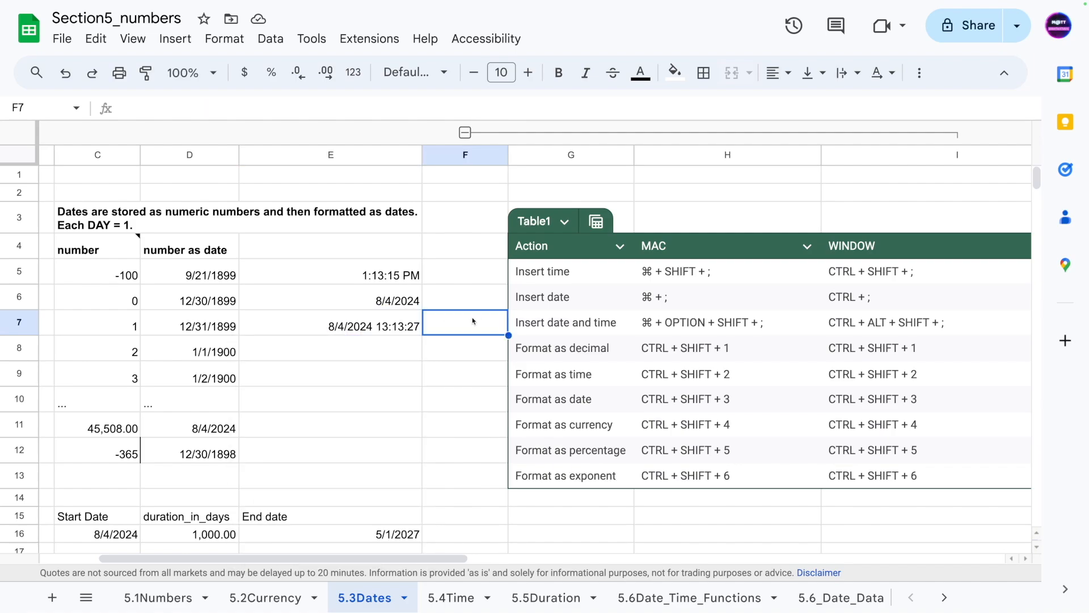
- Enter the formula =now() in E11 to show the current date and time
left_click(319, 426)
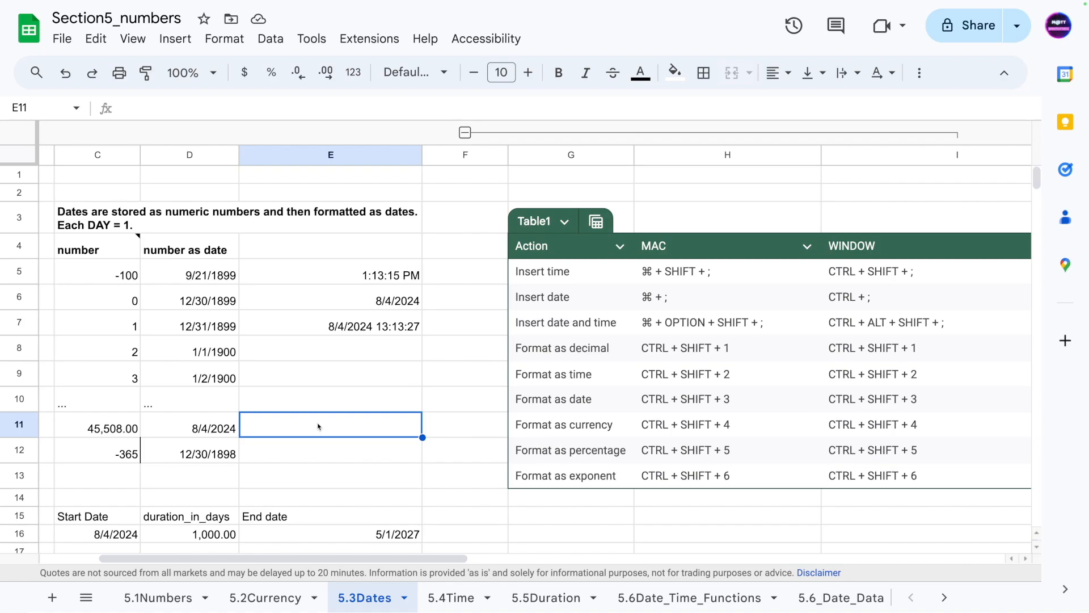
type("=new")
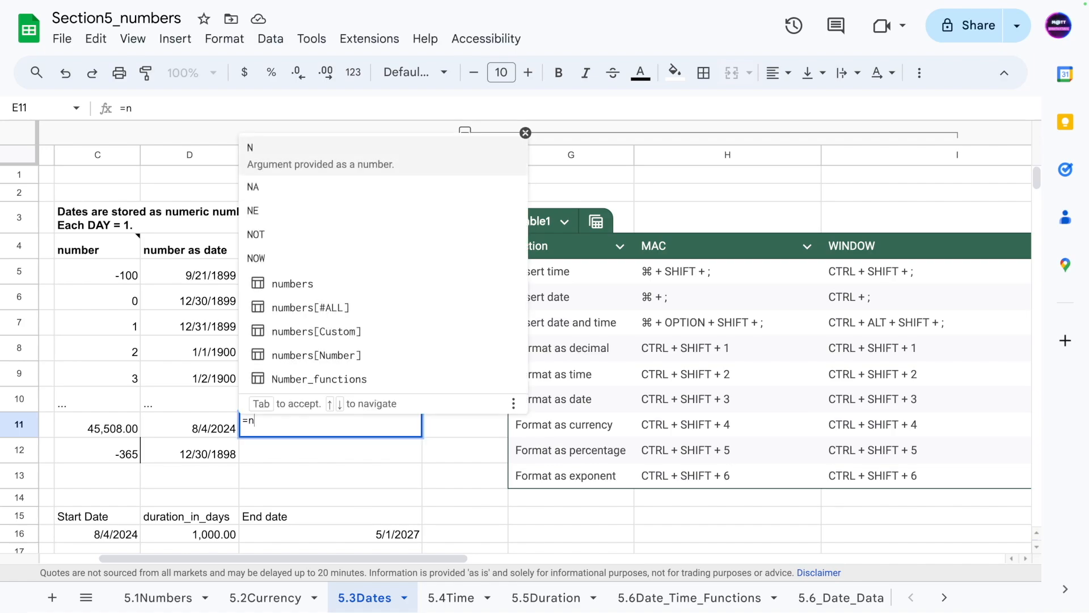
key("BackSpace")
key("BackSpace")
type("ow()")
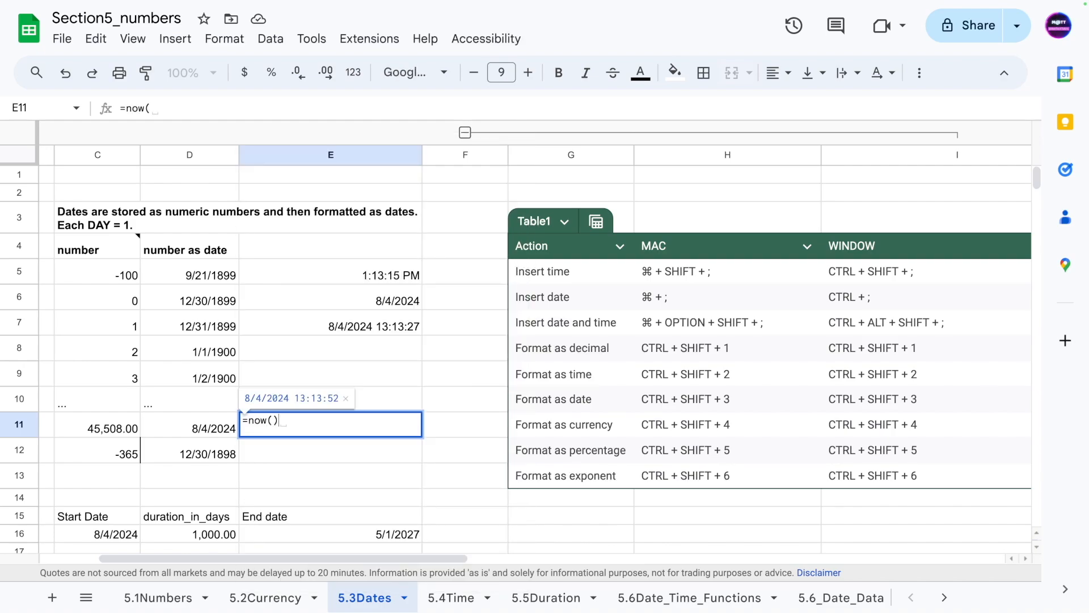
key("Return")
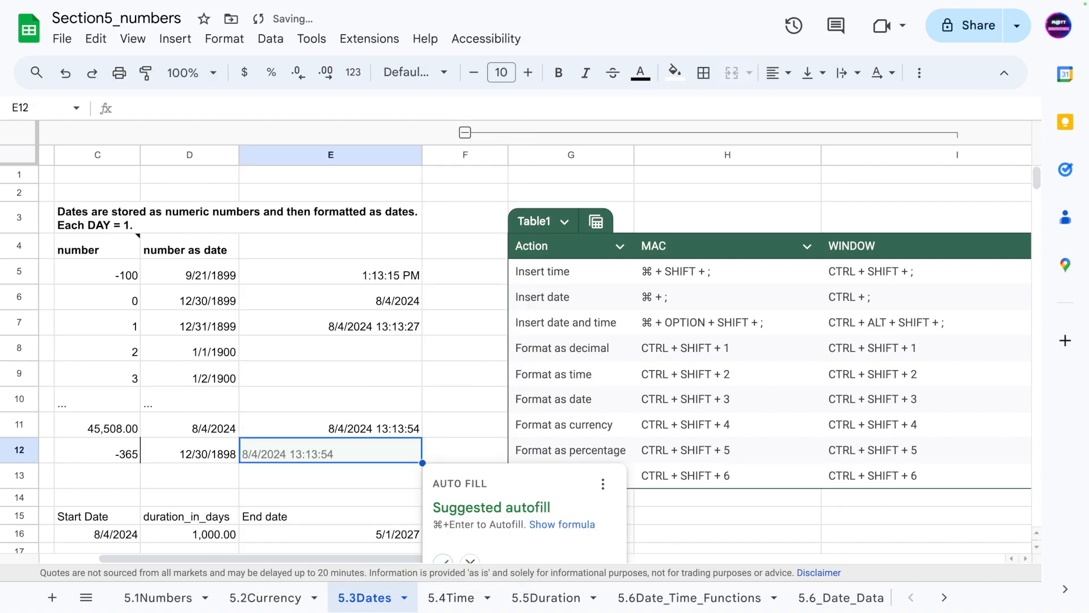
- Enter the formula =TODAY() in E12 to show the current date
type("=")
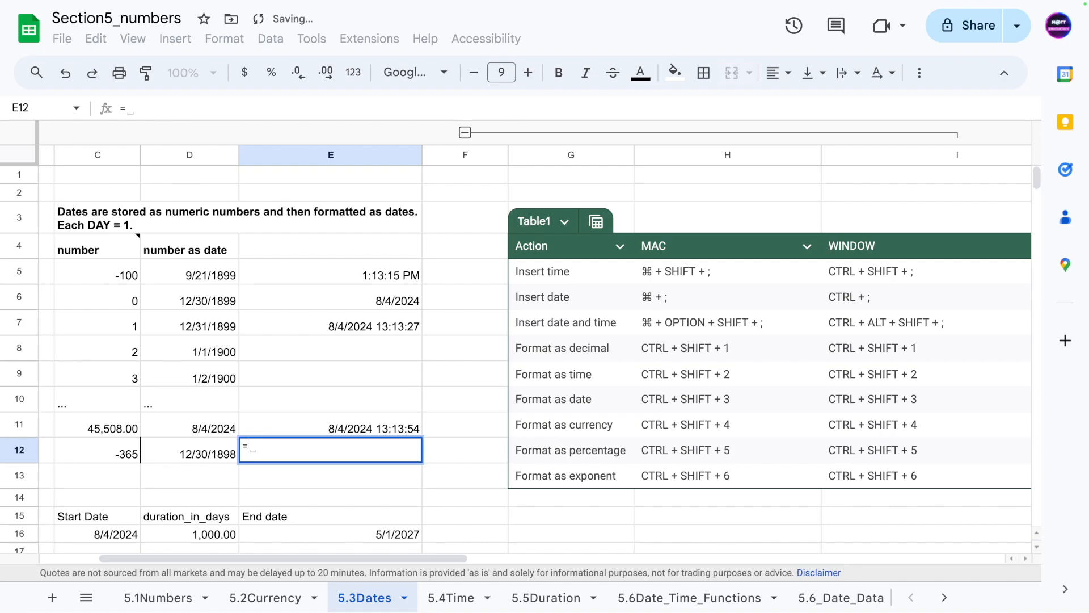
type("TODA")
key("Tab")
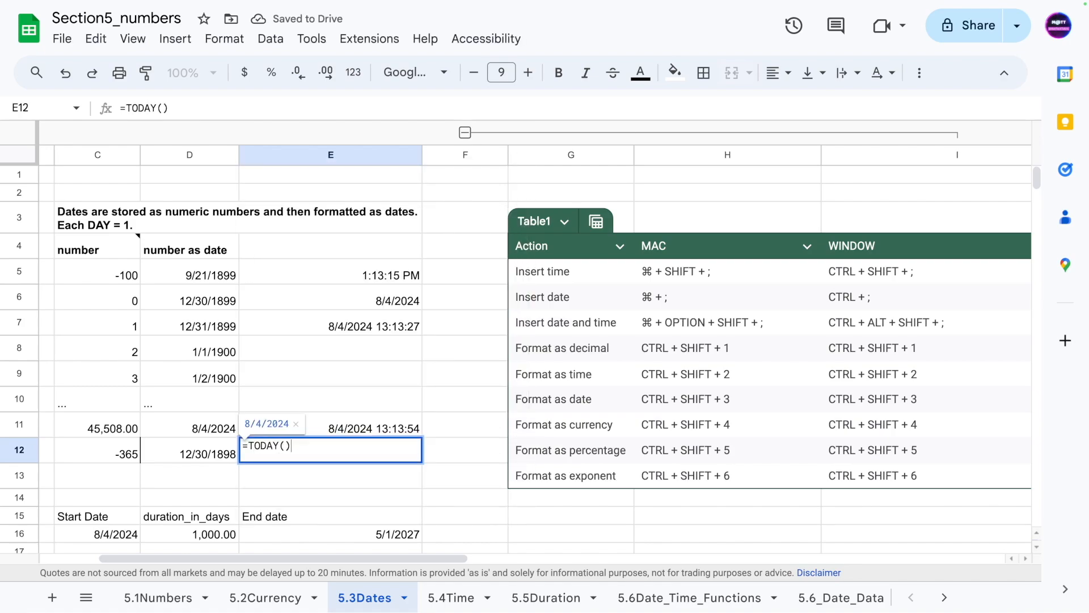
key("Return")
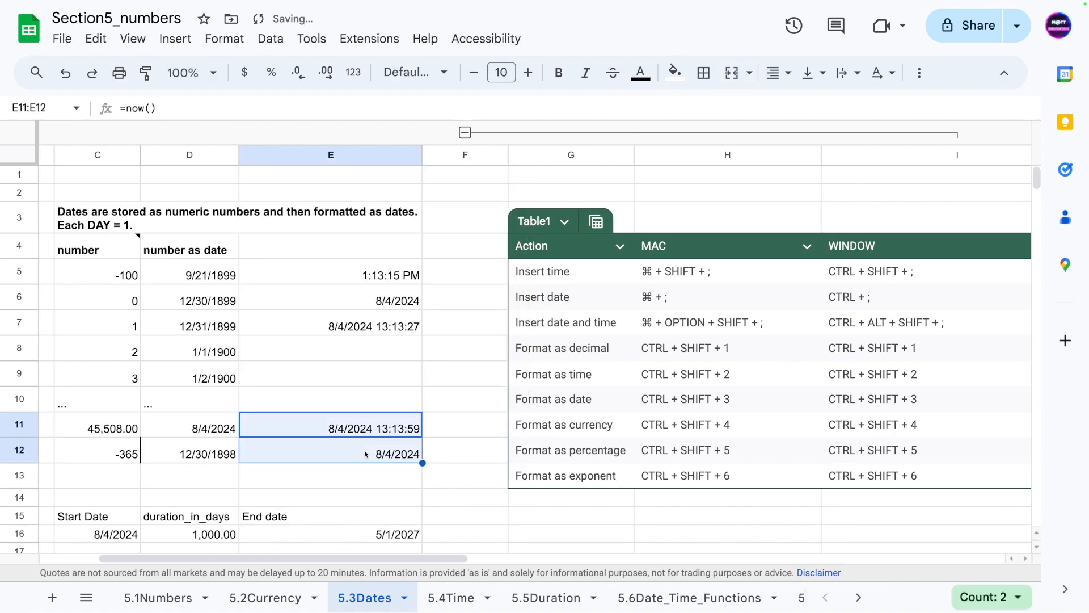
left_click(360, 404)
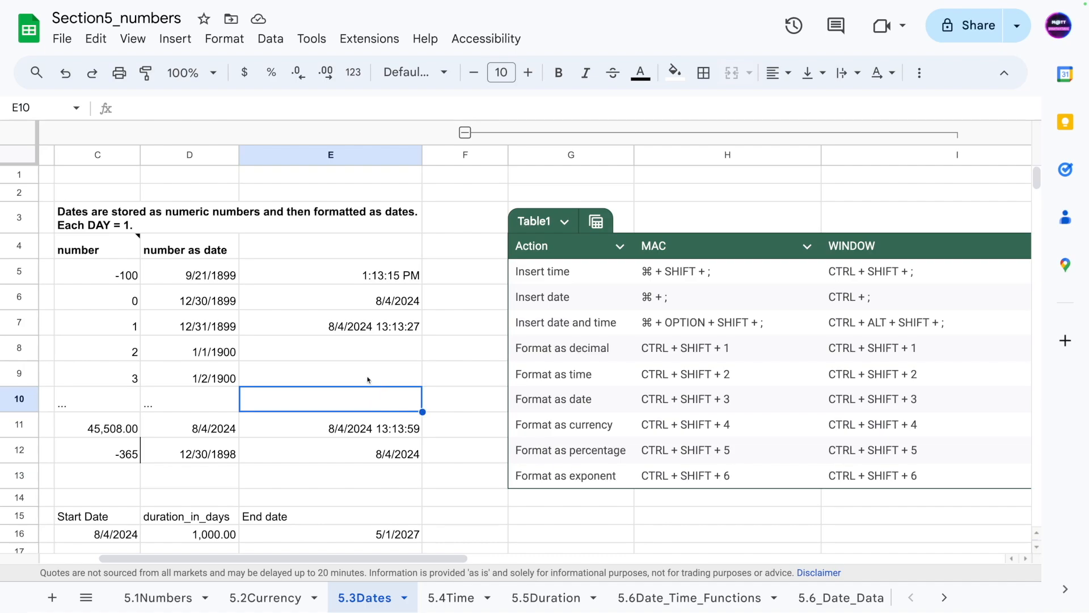
left_click(358, 323)
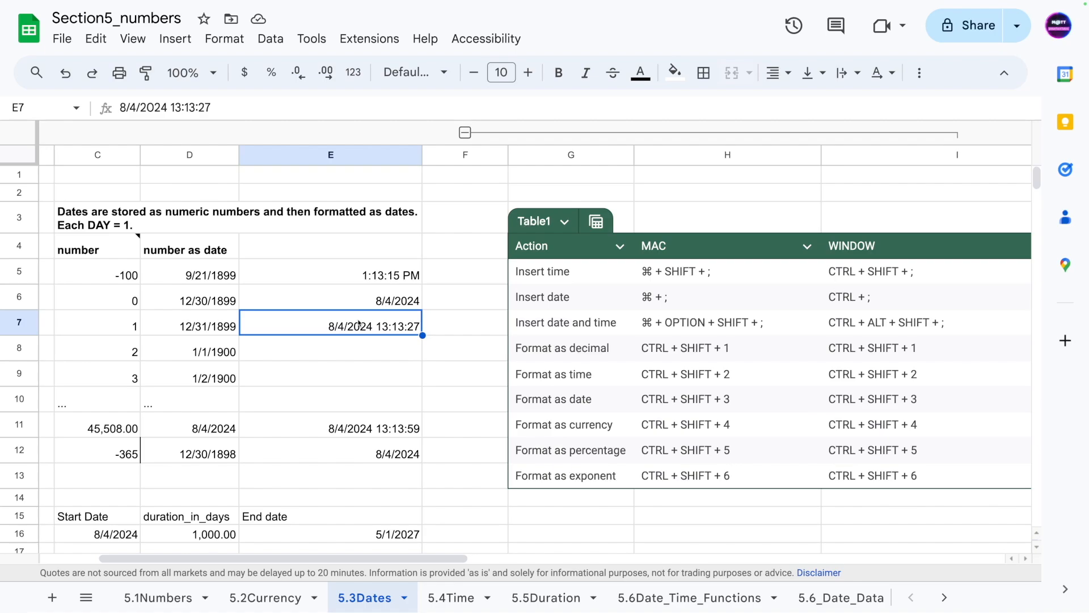
left_click(363, 353)
key("Up")
left_click(334, 396)
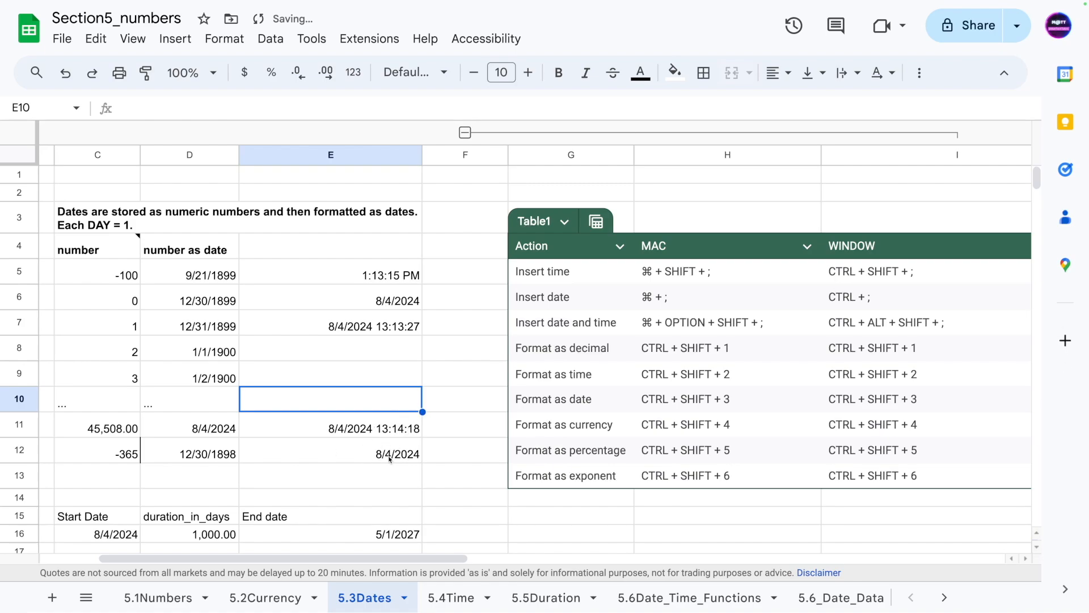
left_click(339, 470)
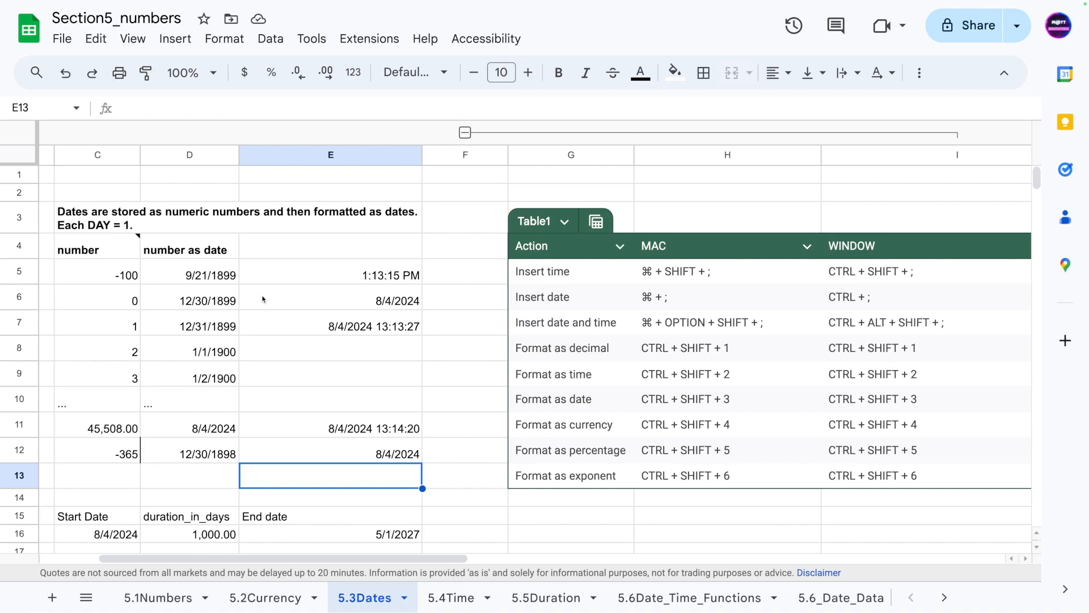
- Apply the Date time number format to the NOW and TODAY results in E11:E12
left_click_drag(204, 282, 202, 376)
left_click(357, 447)
left_click(365, 432)
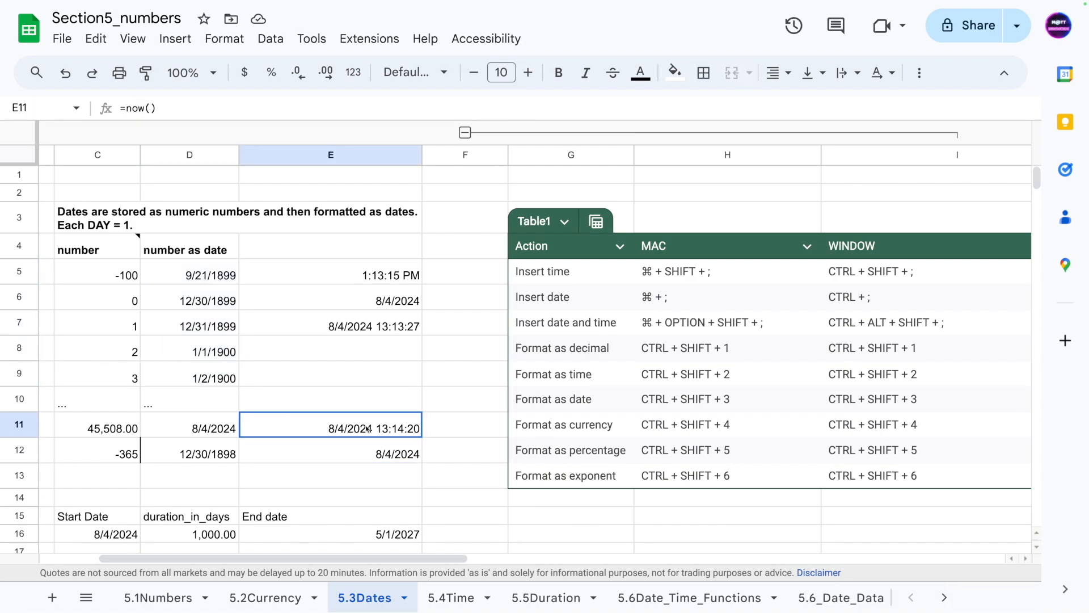
key("shift+Down")
key("Up")
key("Down")
left_click_drag(390, 430, 387, 456)
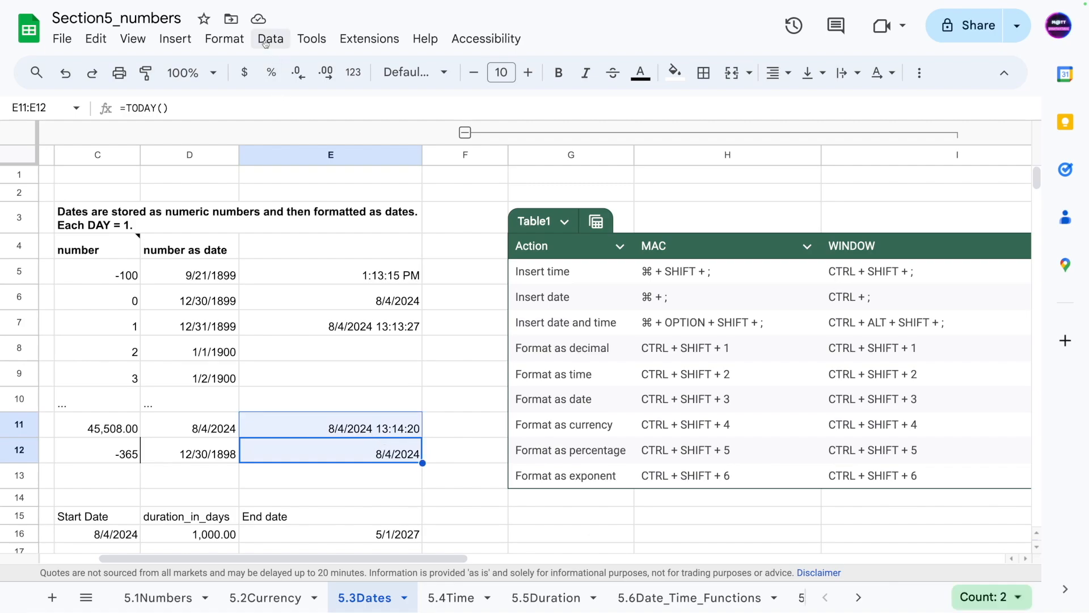
left_click(224, 38)
mouse_move(275, 113)
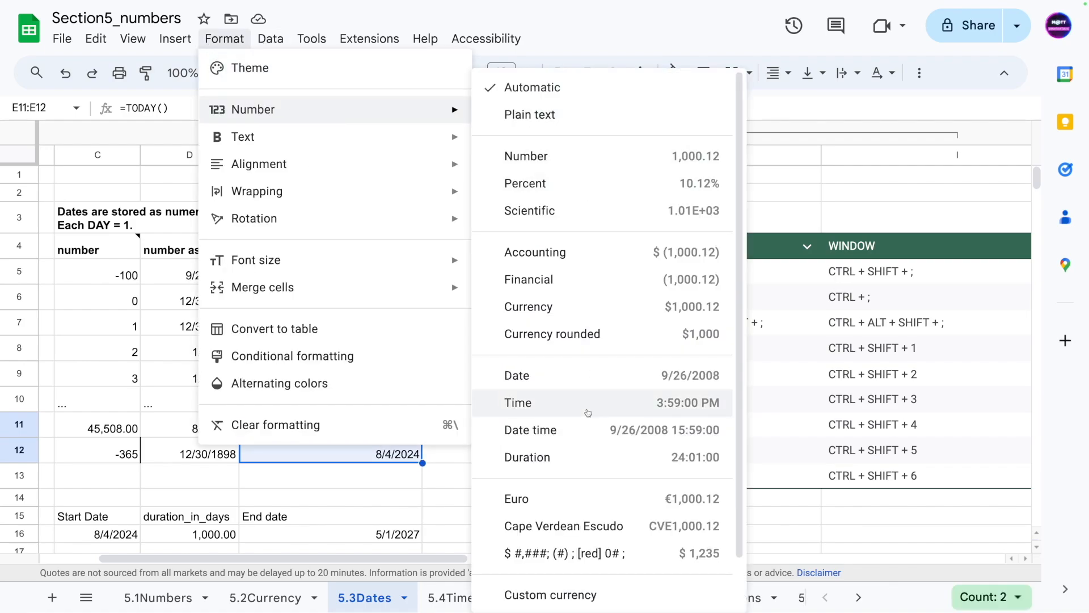
left_click(557, 432)
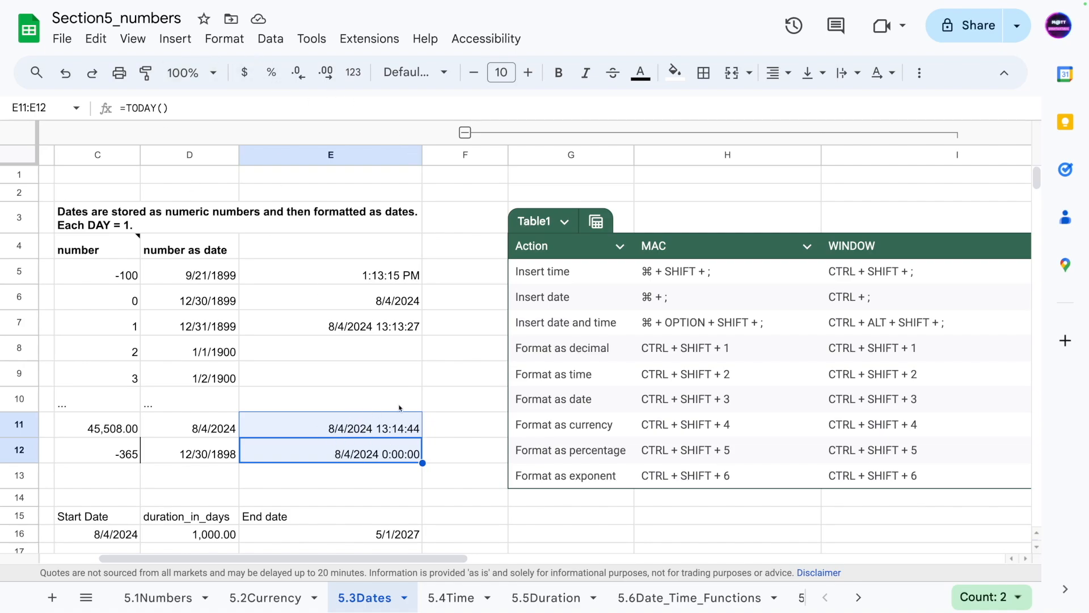
- Switch the number format of E11:E12 to Time
left_click(224, 38)
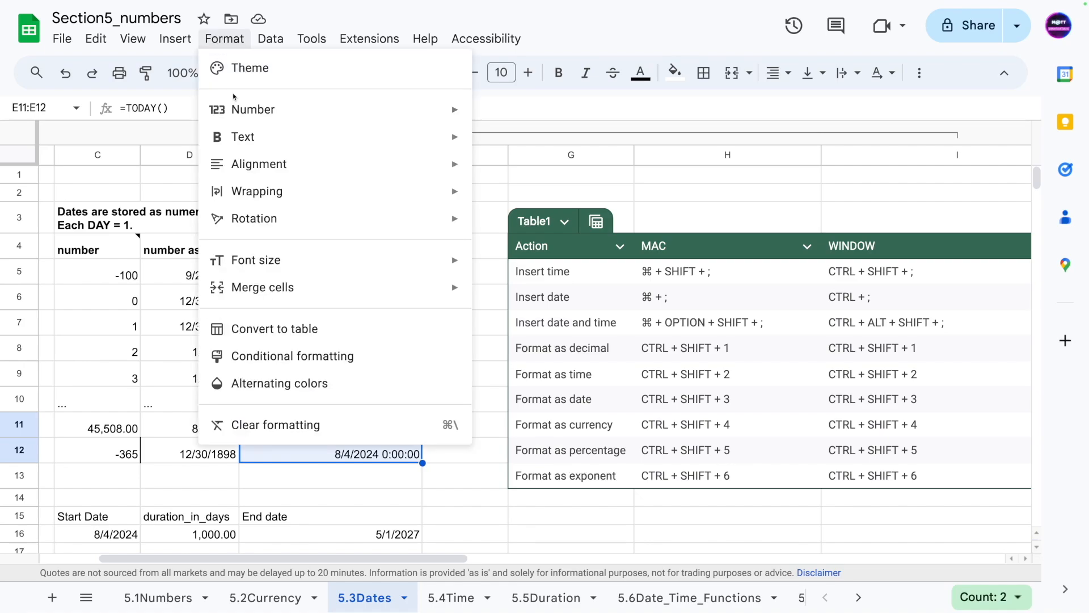
mouse_move(255, 112)
left_click(562, 403)
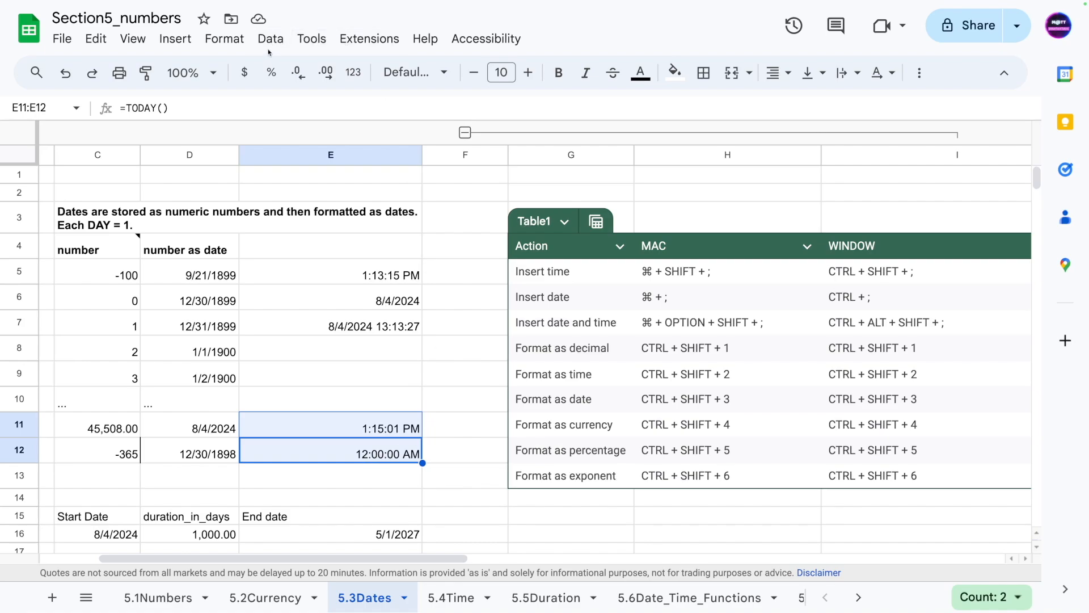
- Switch the number format of E11:E12 to Date
left_click(216, 40)
mouse_move(211, 43)
mouse_move(241, 117)
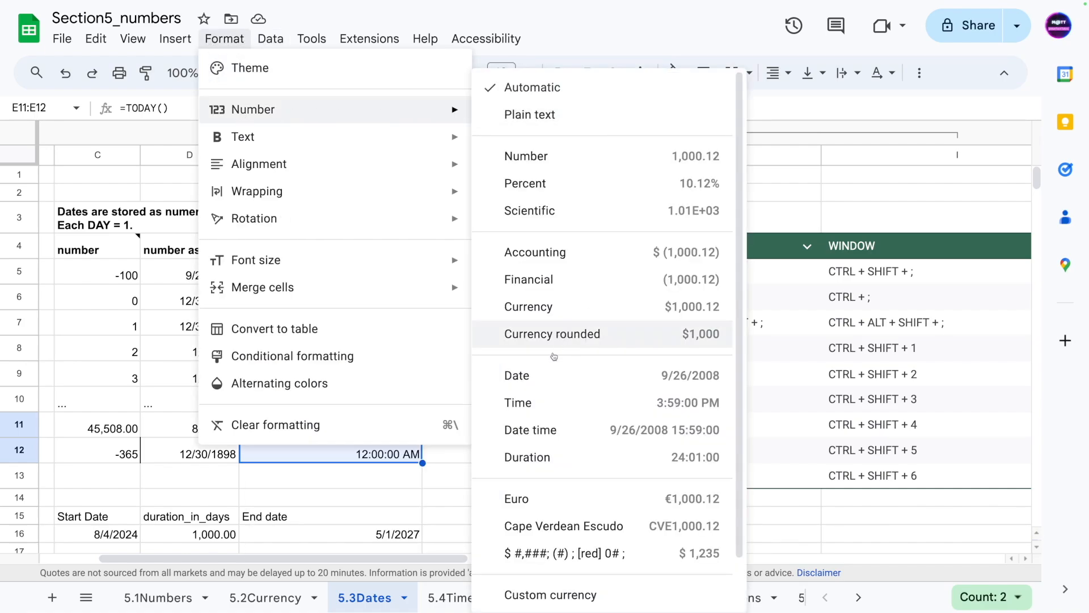
left_click(521, 375)
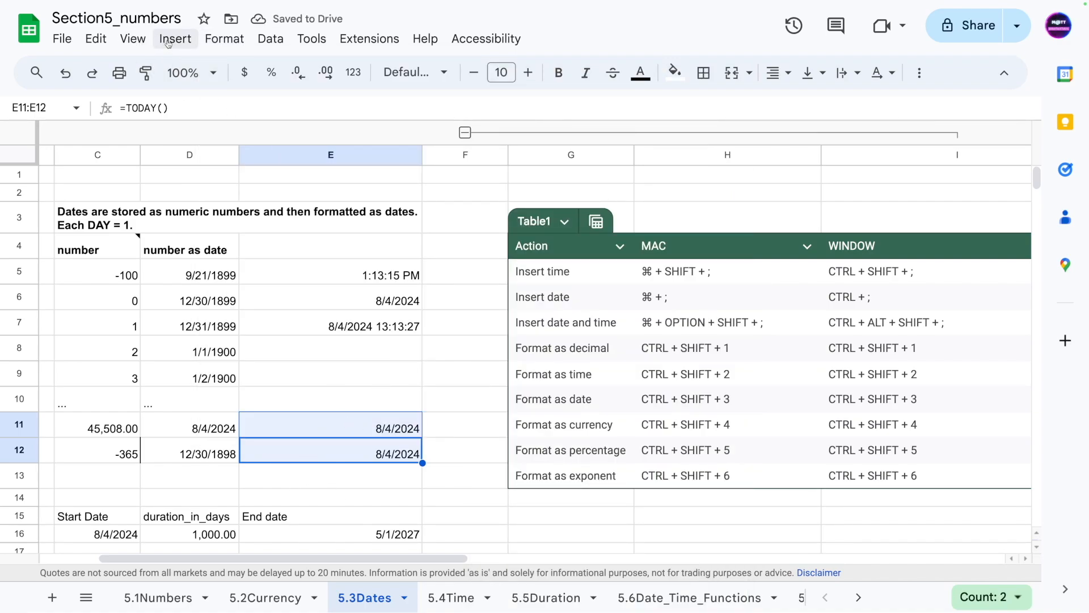
- Switch the number format of E11:E12 to Number to show the underlying serial values
left_click(215, 38)
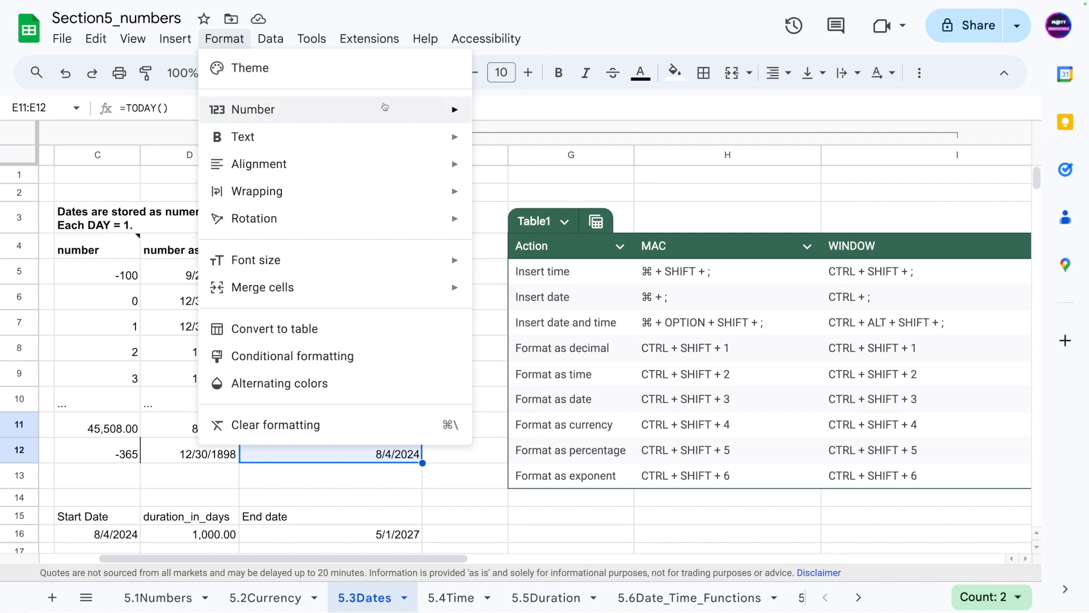
mouse_move(397, 109)
left_click(607, 154)
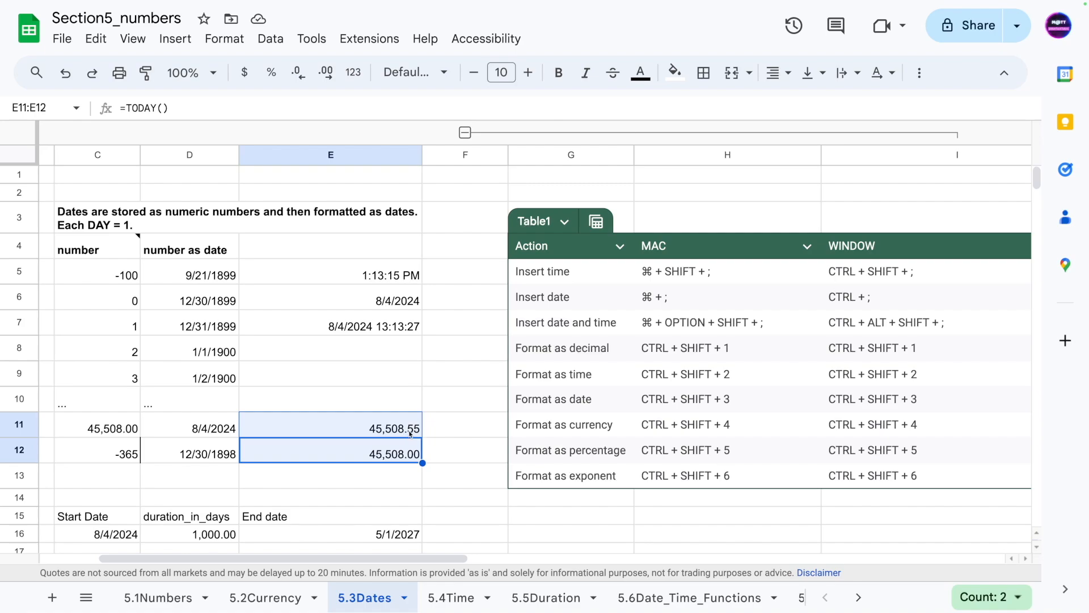
- Reselect E11:E12 and apply the Date time number format to them again
left_click(409, 434)
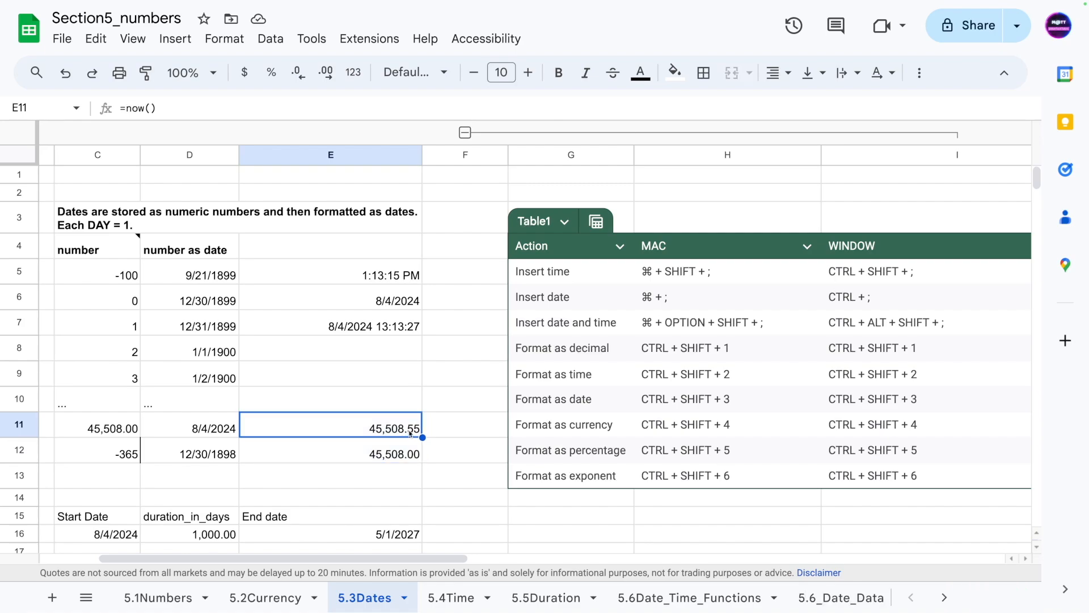
left_click_drag(390, 459, 413, 434)
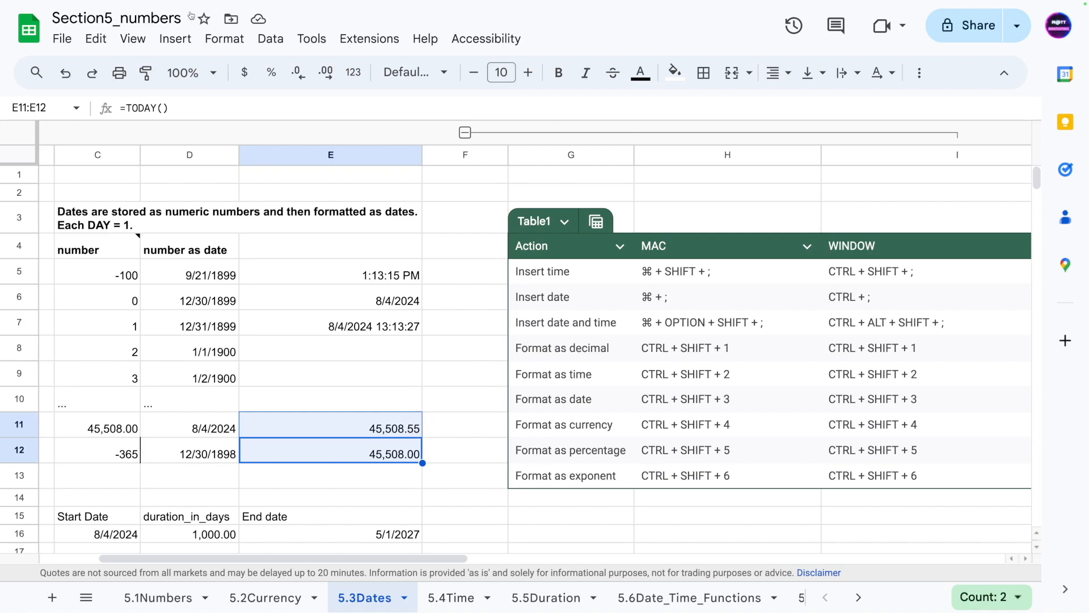
left_click(218, 39)
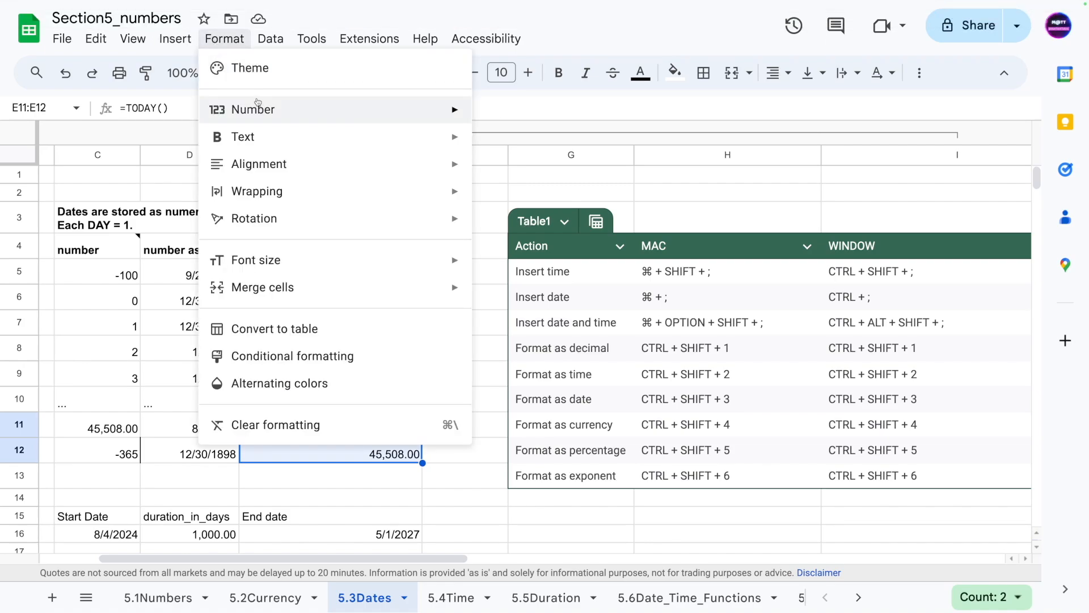
mouse_move(259, 107)
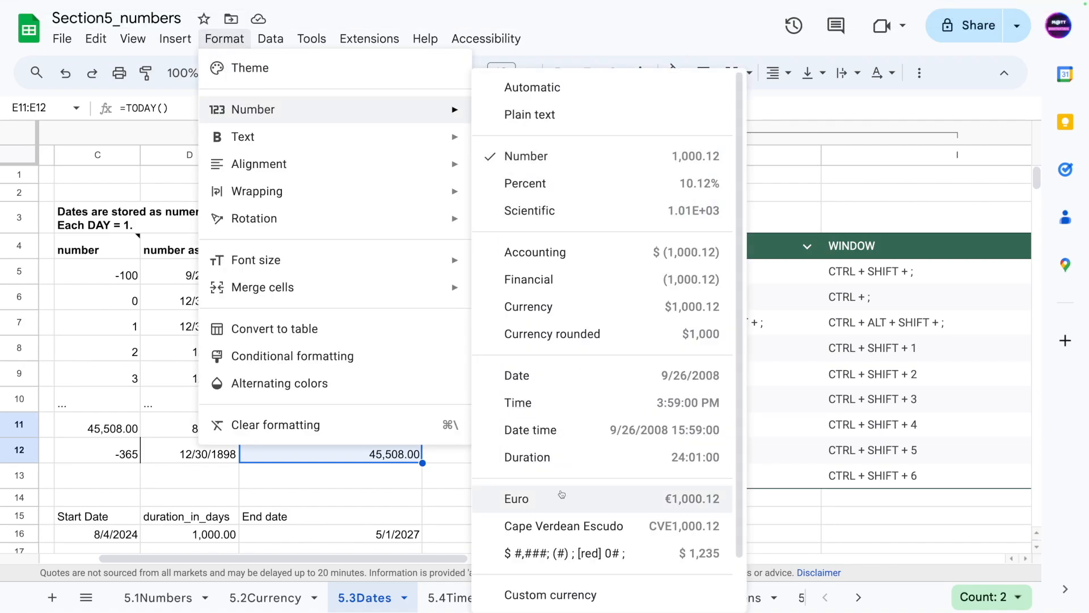
left_click(553, 430)
left_click(360, 497)
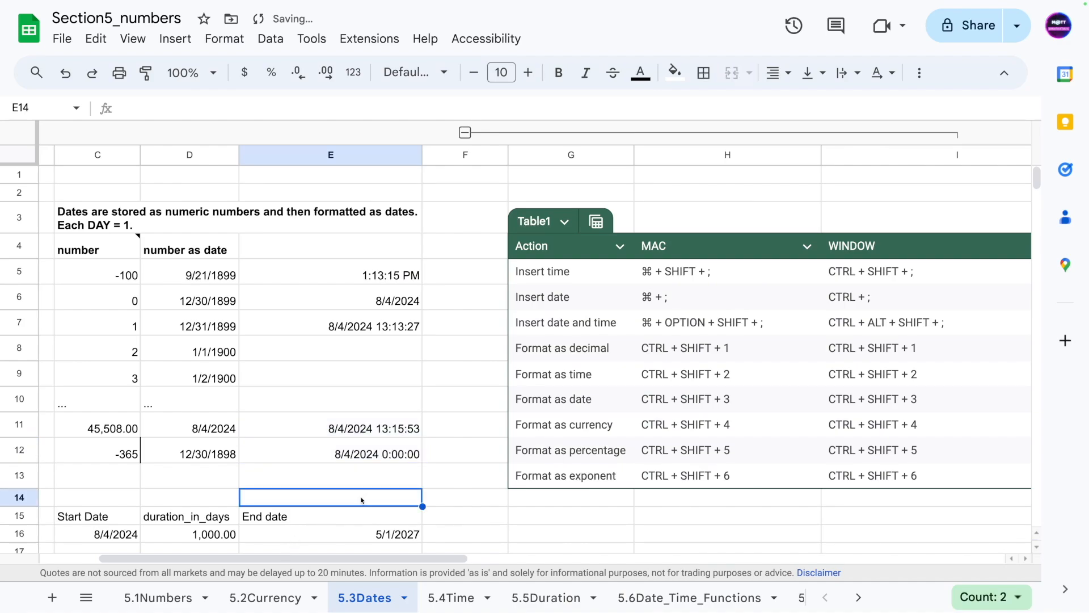
left_click(378, 426)
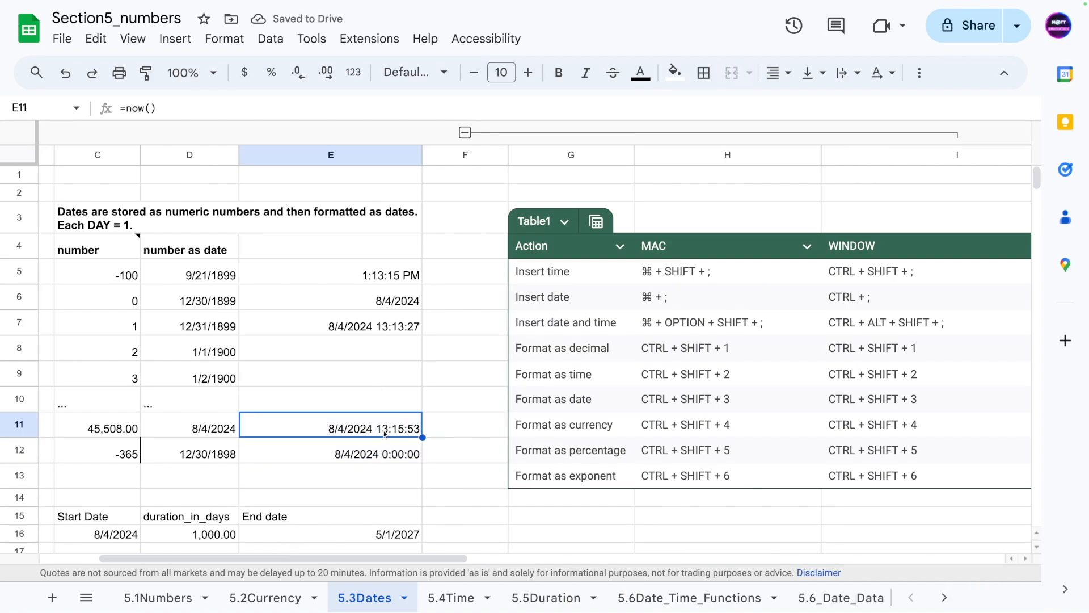